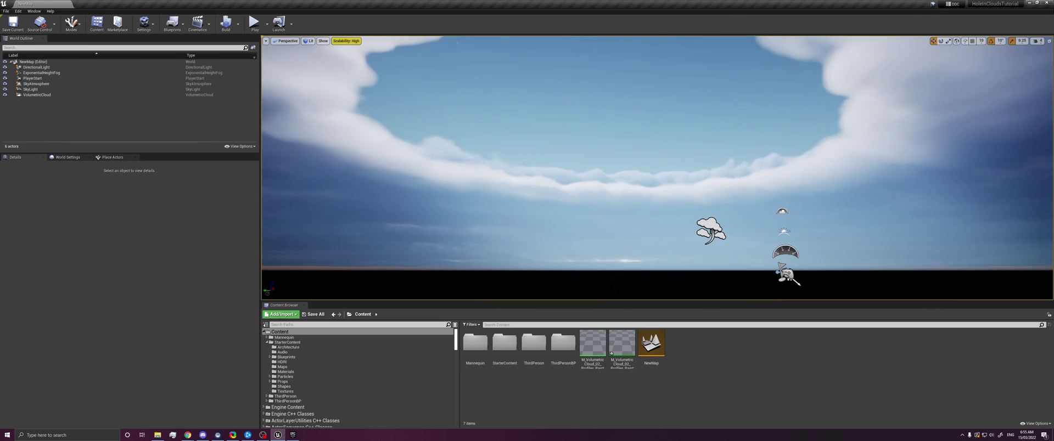
Open the cloud material instance and shift its SpherePosition R value to about -1.9.
{"action": "mouse_move", "coordinate": [415, 236]}
{"action": "right_mouse_down"}
{"action": "mouse_move", "coordinate": [466, 223]}
{"action": "mouse_move", "coordinate": [421, 225]}
{"action": "right_mouse_up"}
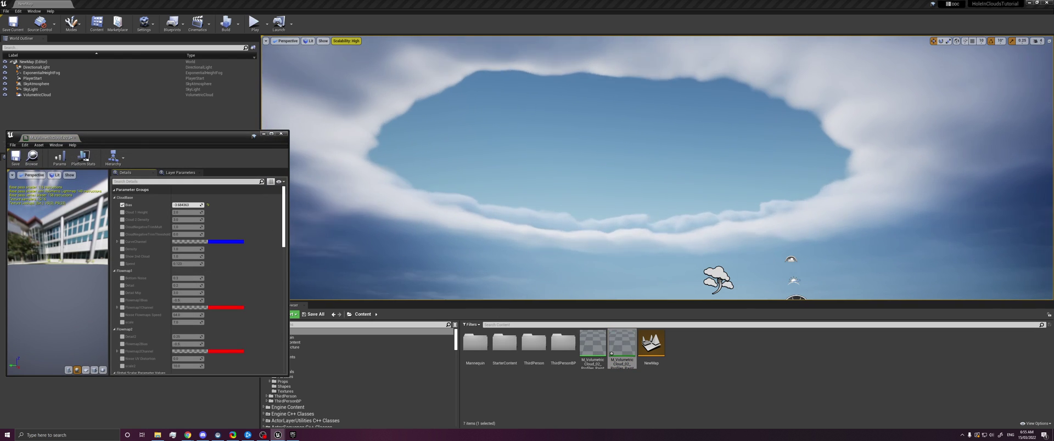
{"action": "mouse_move", "coordinate": [395, 237]}
{"action": "right_mouse_down"}
{"action": "mouse_move", "coordinate": [414, 222]}
{"action": "mouse_move", "coordinate": [385, 236]}
{"action": "right_mouse_up"}
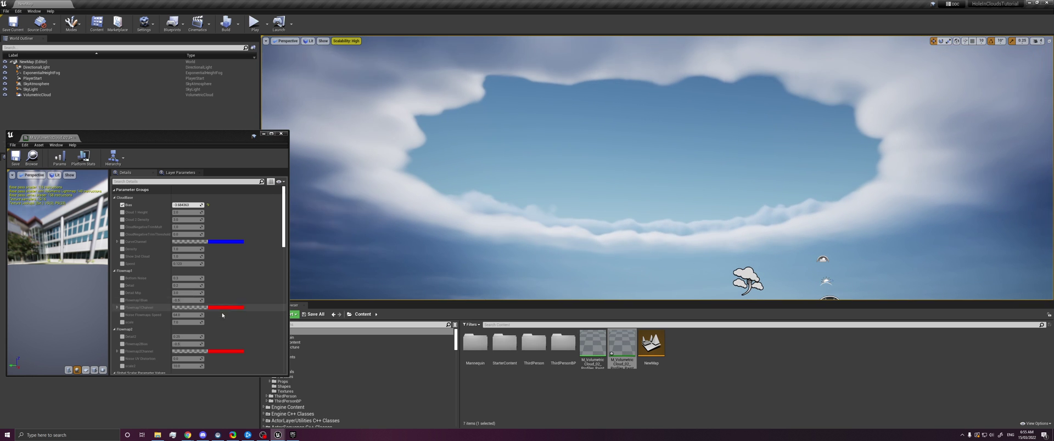
{"action": "scroll", "coordinate": [222, 315], "scroll_direction": "down", "scroll_amount": 15}
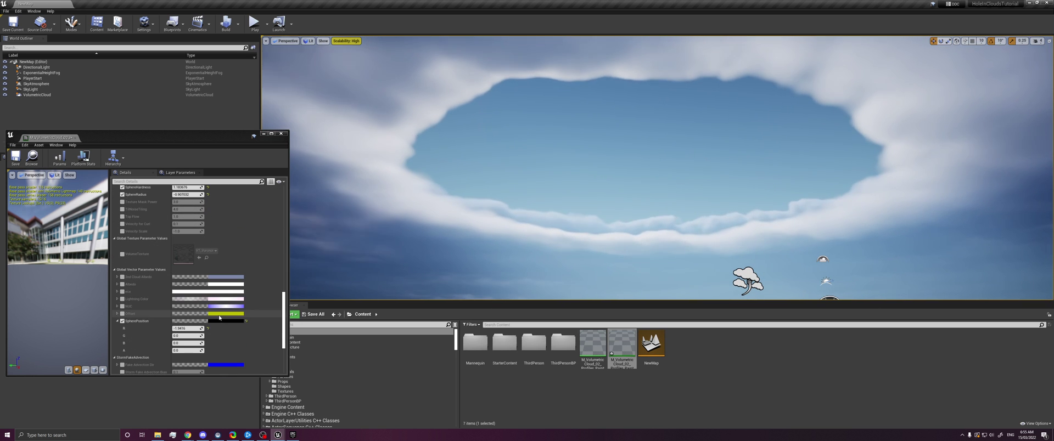
{"action": "right_click_drag", "start_coordinate": [351, 247], "coordinate": [348, 259]}
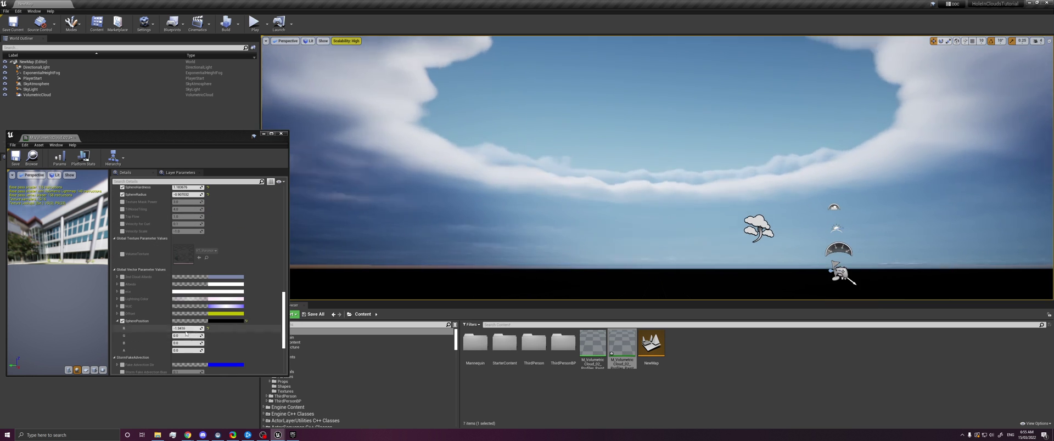
{"action": "mouse_move", "coordinate": [186, 329]}
{"action": "left_mouse_down"}
{"action": "mouse_move", "coordinate": [143, 333]}
{"action": "mouse_move", "coordinate": [187, 332]}
{"action": "left_mouse_up"}
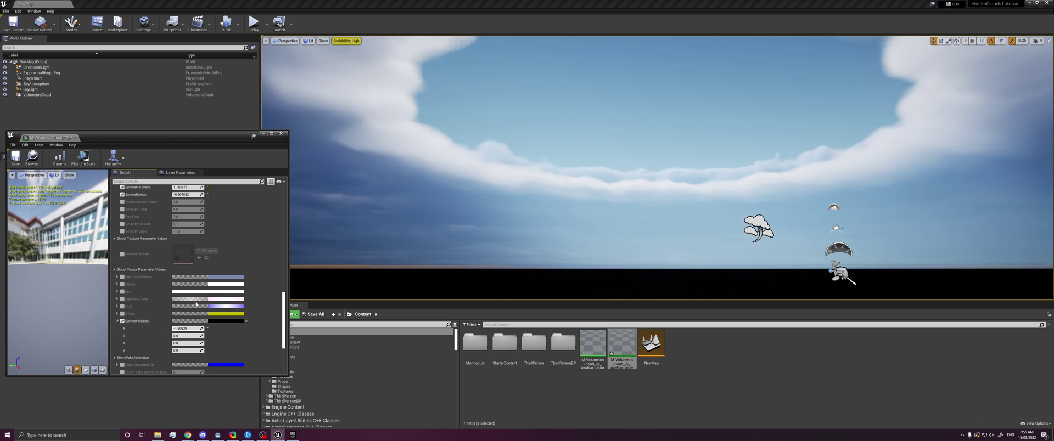
Adjust the SphereRadius and raise the SphereHardness to about 177, viewing the effect on the cloud hole.
{"action": "scroll", "coordinate": [196, 304], "scroll_direction": "up", "scroll_amount": 3}
{"action": "left_click_drag", "start_coordinate": [185, 244], "coordinate": [209, 236]}
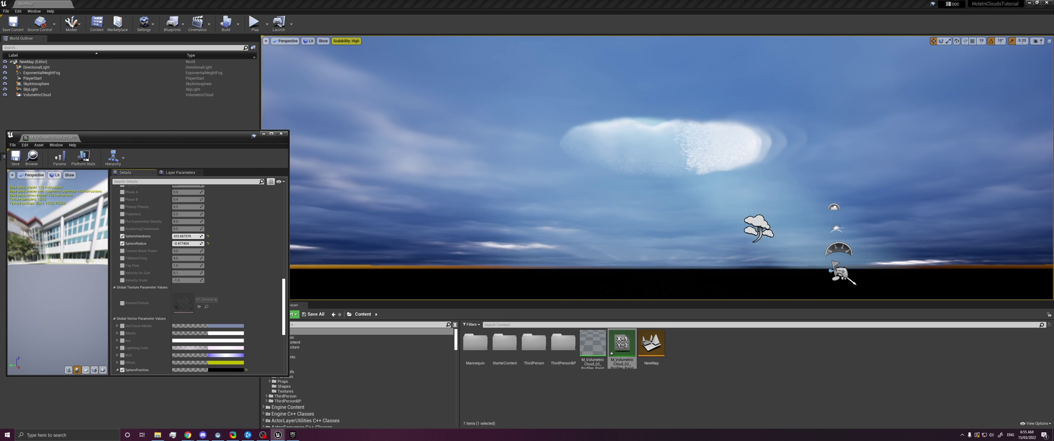
{"action": "right_click_drag", "start_coordinate": [365, 281], "coordinate": [370, 262]}
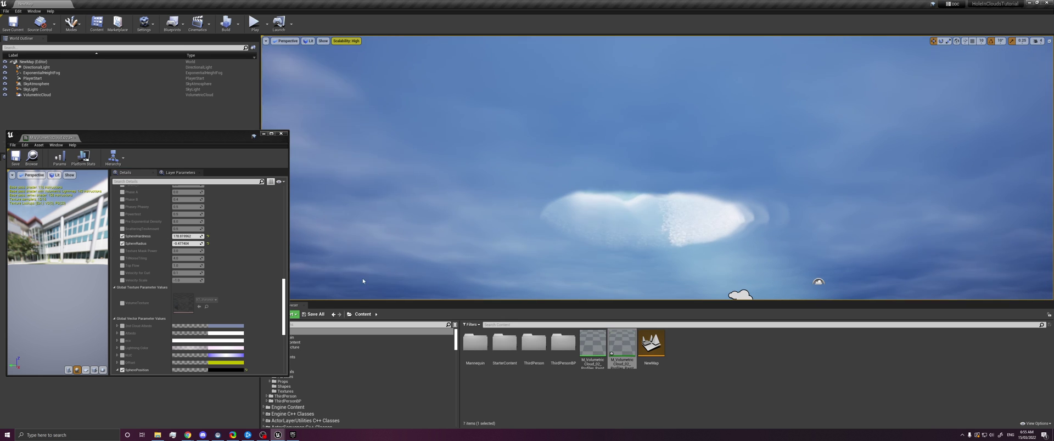
Set the SpherePosition R value to about -0.88 and look up at the cloud hole.
{"action": "scroll", "coordinate": [202, 317], "scroll_direction": "down", "scroll_amount": 7}
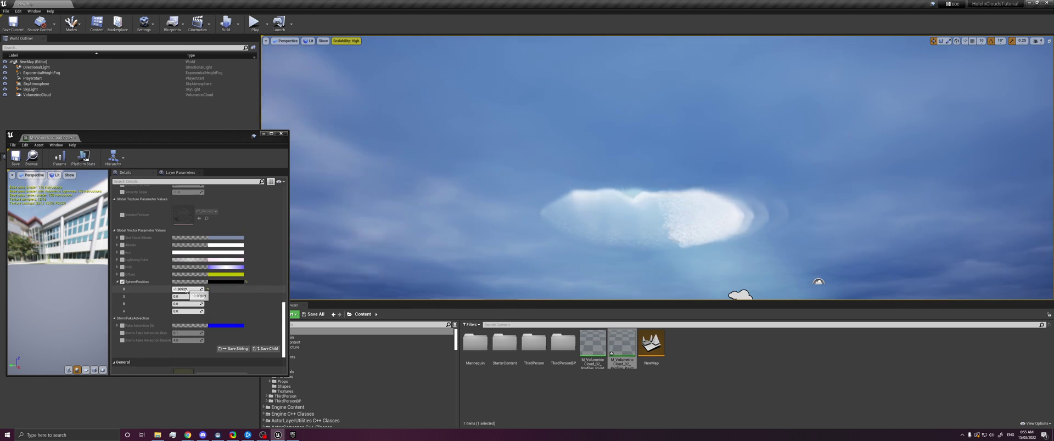
{"action": "left_click_drag", "start_coordinate": [193, 290], "coordinate": [211, 290]}
{"action": "right_click_drag", "start_coordinate": [537, 192], "coordinate": [540, 174]}
Lower the SphereHardness and set the SphereRadius to about -0.27, inspecting the cloud edges from several angles.
{"action": "scroll", "coordinate": [192, 287], "scroll_direction": "up", "scroll_amount": 4}
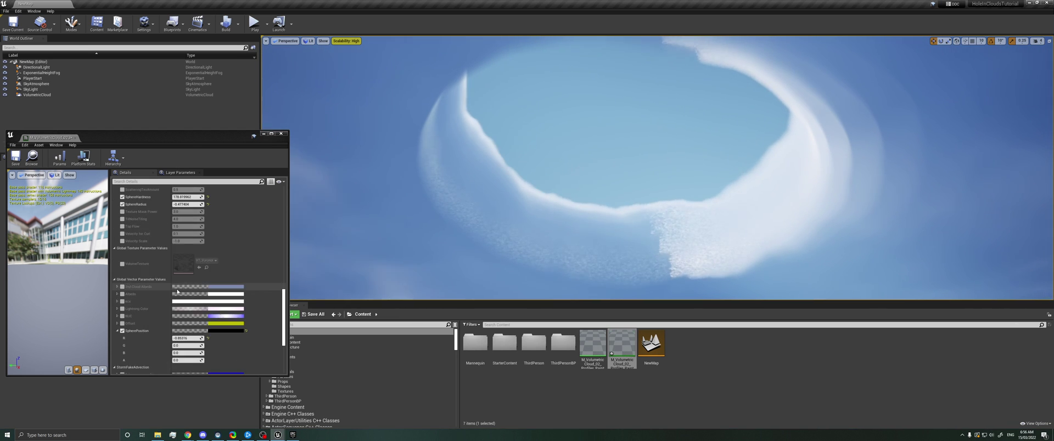
{"action": "left_click_drag", "start_coordinate": [187, 243], "coordinate": [168, 236]}
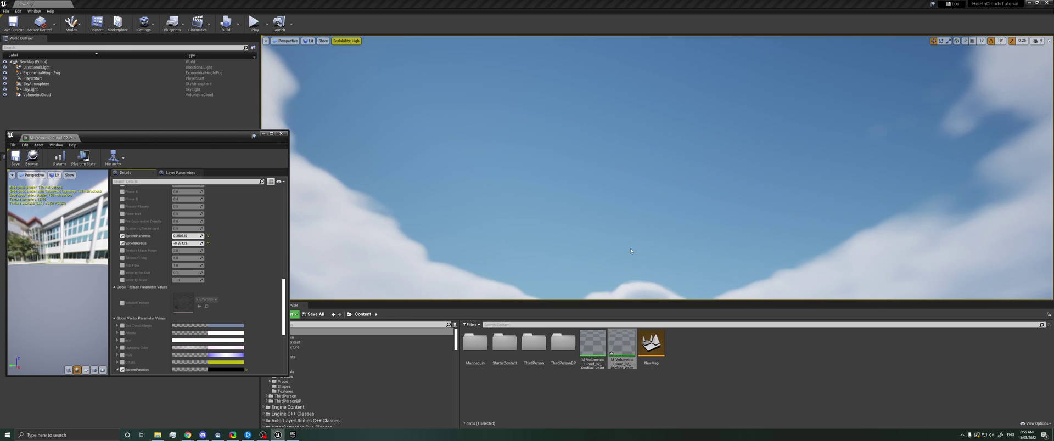
{"action": "right_click_drag", "start_coordinate": [626, 232], "coordinate": [626, 203]}
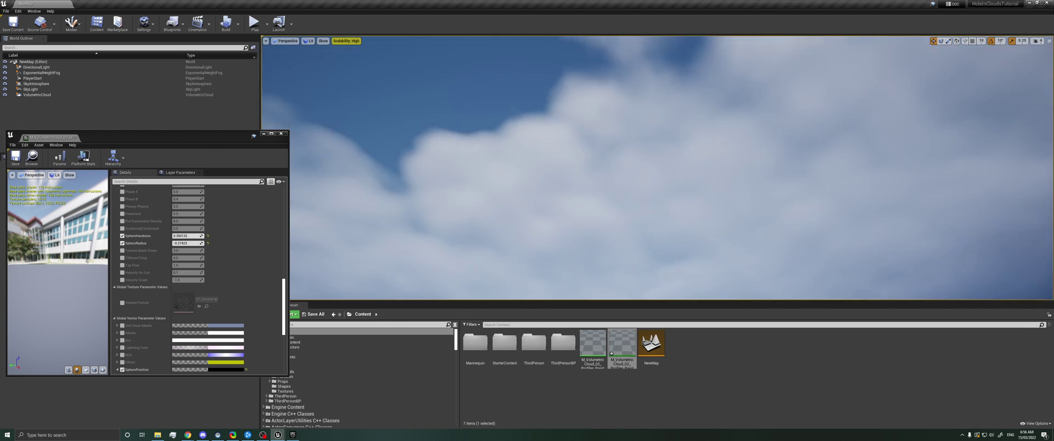
{"action": "mouse_move", "coordinate": [427, 217]}
{"action": "right_mouse_down"}
{"action": "mouse_move", "coordinate": [427, 258]}
{"action": "mouse_move", "coordinate": [427, 217]}
{"action": "right_mouse_up"}
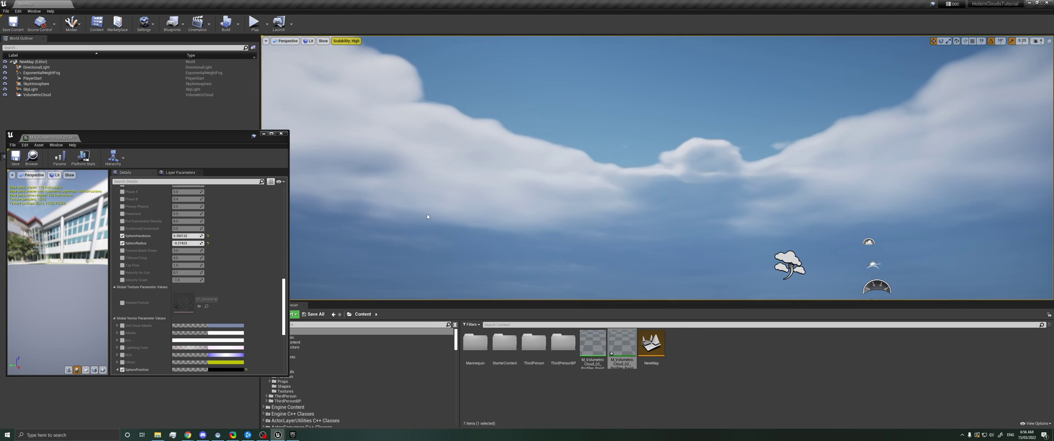
Set the SphereHardness to about 1.9 and the SphereRadius to about -0.18 for a softer, smaller cloud hole.
{"action": "left_click_drag", "start_coordinate": [183, 237], "coordinate": [203, 245]}
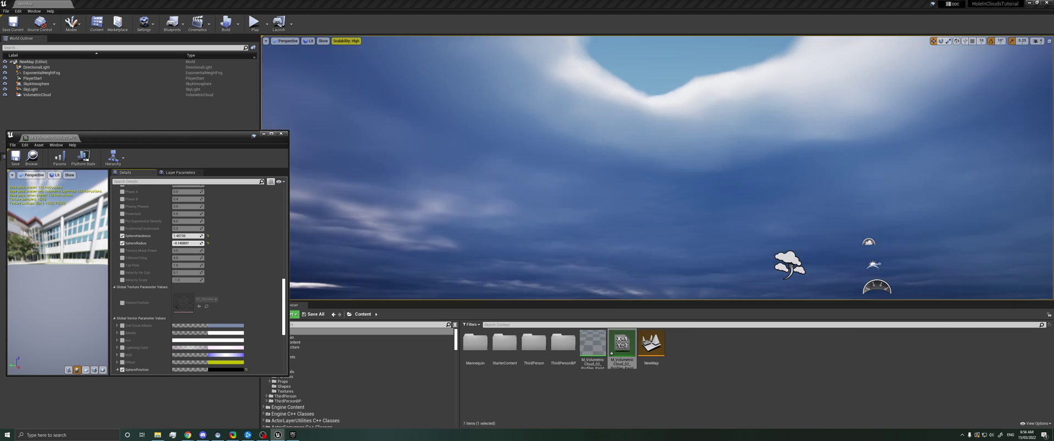
{"action": "right_click_drag", "start_coordinate": [552, 202], "coordinate": [576, 185]}
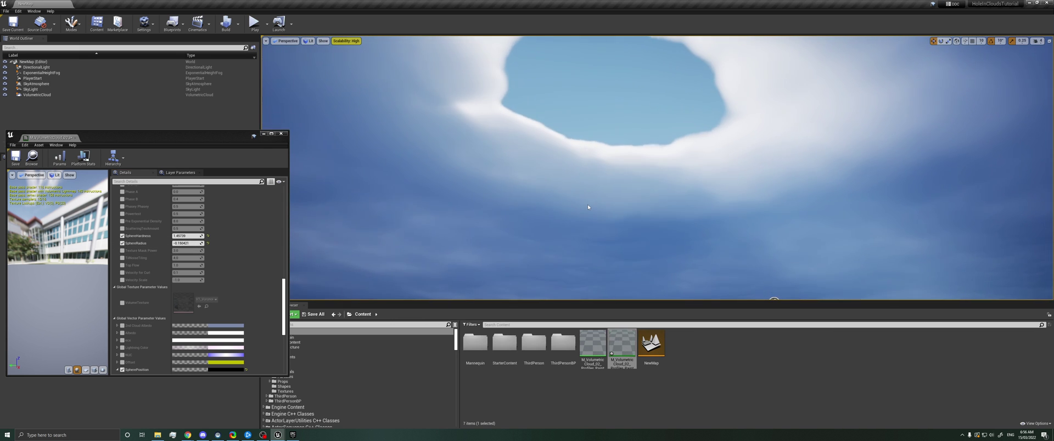
Rotate the sun direction in the viewport to test the lighting through the cloud hole, and close the material instance editor.
{"action": "key", "text": "ctrl+l"}
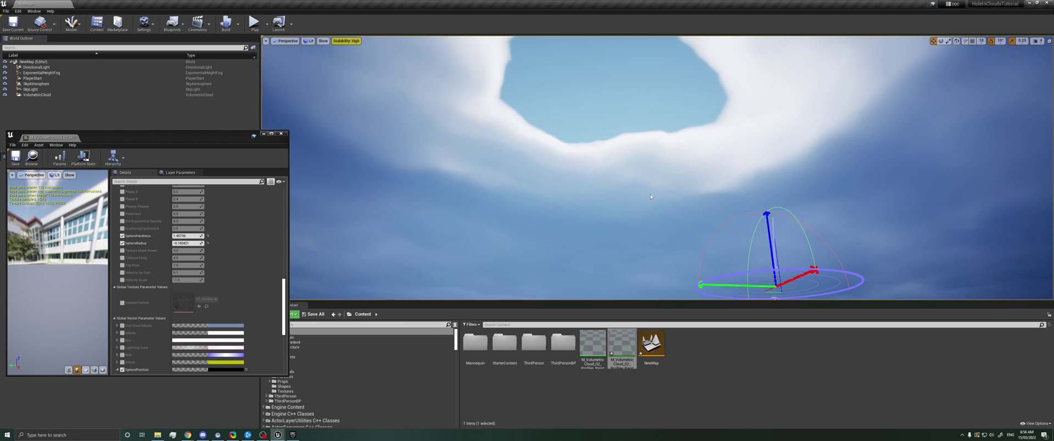
{"action": "right_click_drag", "start_coordinate": [653, 183], "coordinate": [653, 220]}
{"action": "key", "text": "ctrl+l"}
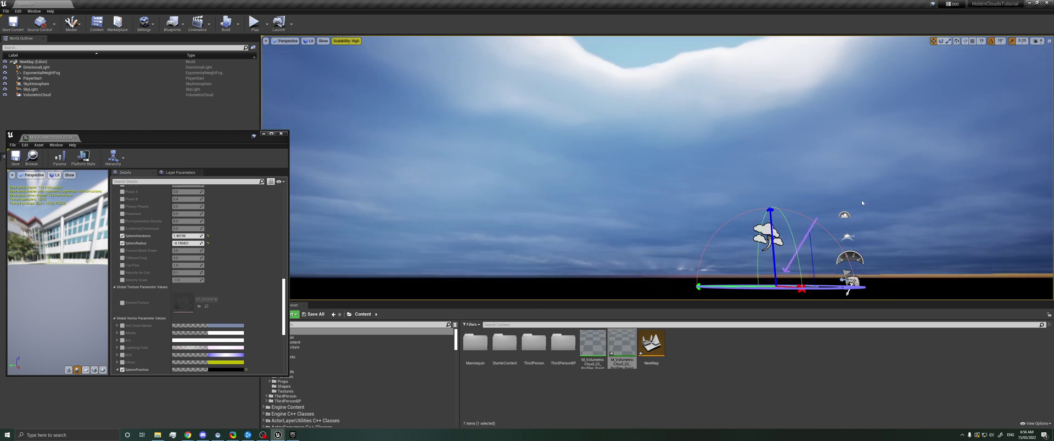
{"action": "right_click_drag", "start_coordinate": [863, 200], "coordinate": [862, 160]}
{"action": "right_click_drag", "start_coordinate": [553, 185], "coordinate": [554, 208]}
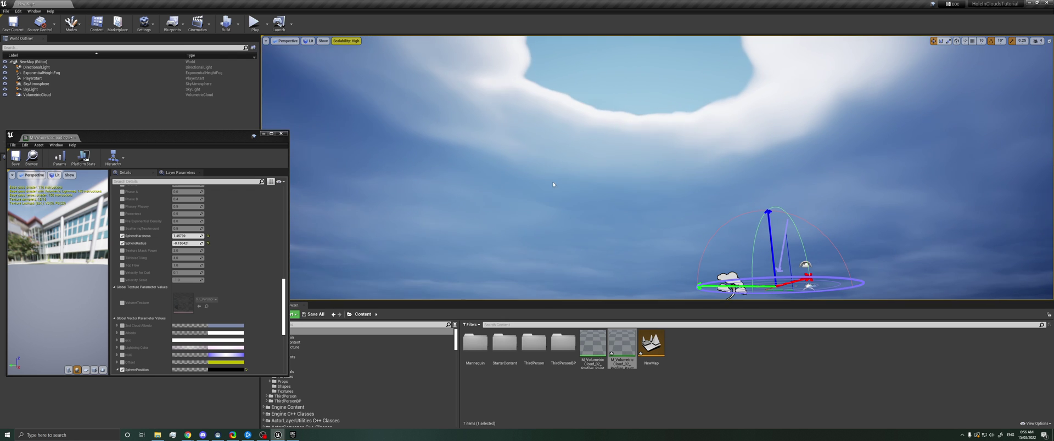
{"action": "left_click", "coordinate": [281, 135]}
{"action": "left_click", "coordinate": [601, 388]}
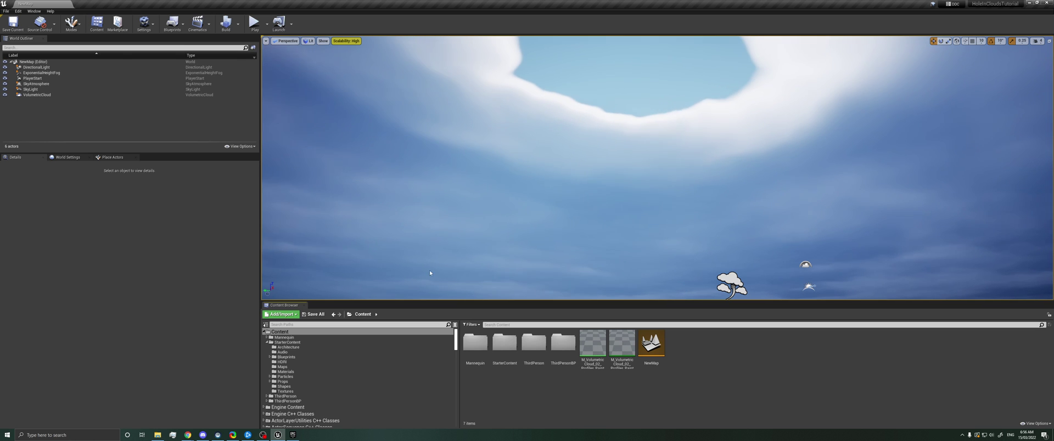
Search the plugins for "Volum" to check that Volumetrics is enabled, and check the Content Browser's engine and plugin content visibility.
{"action": "left_click", "coordinate": [144, 23]}
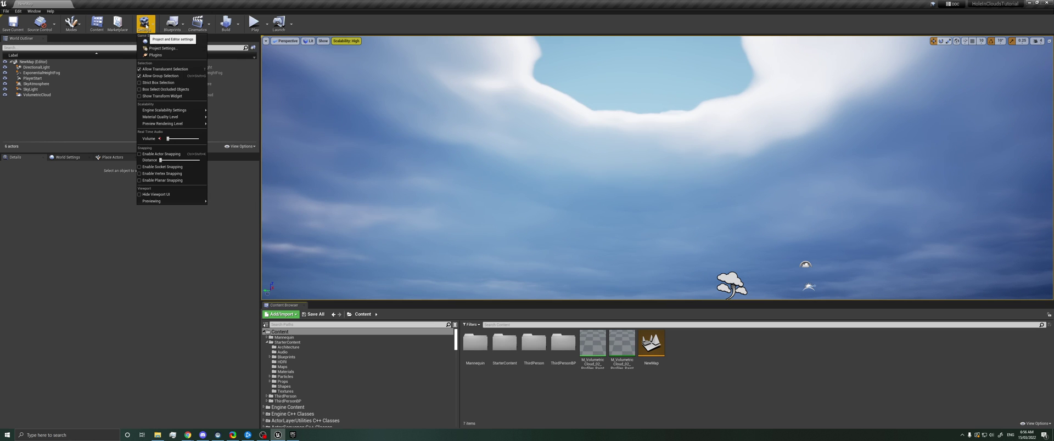
{"action": "left_click", "coordinate": [155, 55]}
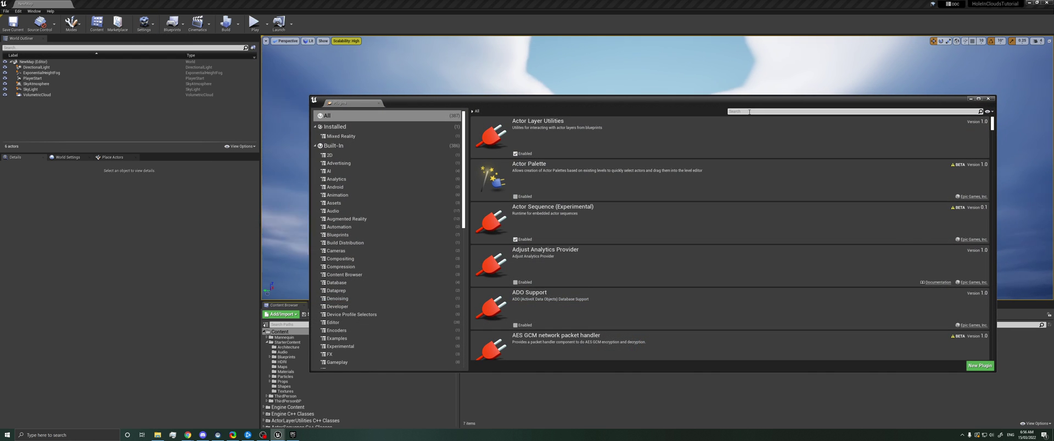
{"action": "left_click", "coordinate": [749, 112]}
{"action": "type", "text": "Volum"}
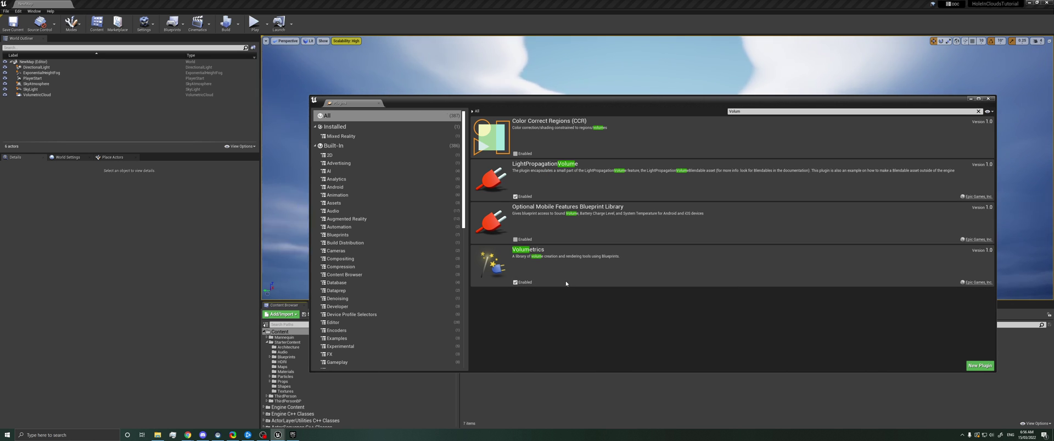
{"action": "left_click", "coordinate": [987, 100]}
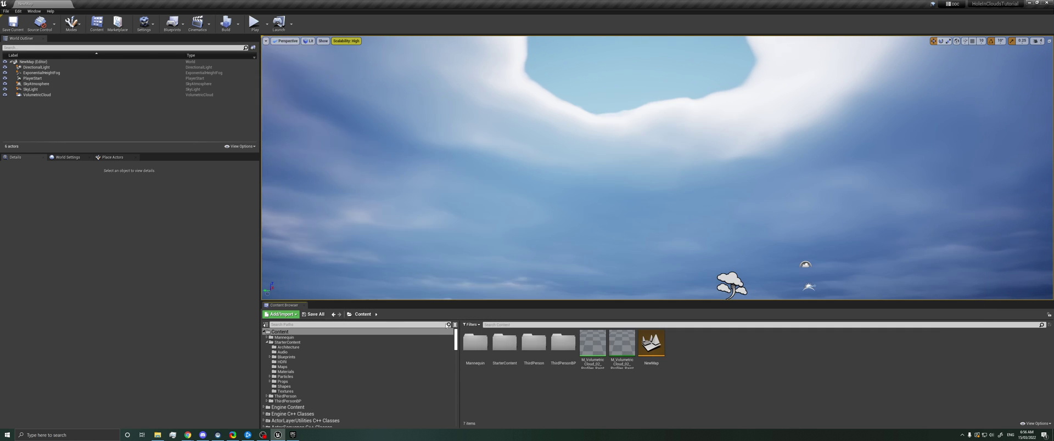
{"action": "left_click", "coordinate": [1032, 424]}
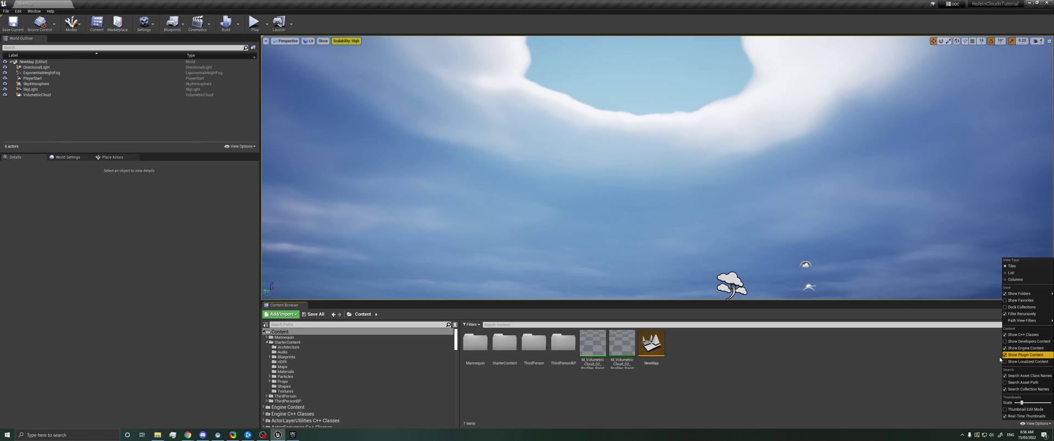
{"action": "left_click", "coordinate": [634, 418]}
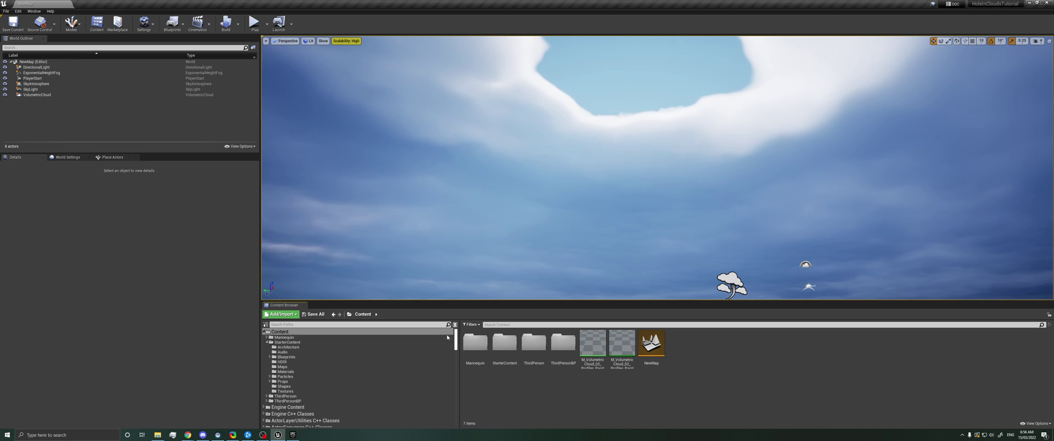
Browse Volumetrics Content to Tools/CloudCompositing/Maps and look at the Paint_Clouds and Composite_Cloud_Objects maps.
{"action": "left_click_drag", "start_coordinate": [456, 341], "coordinate": [438, 417]}
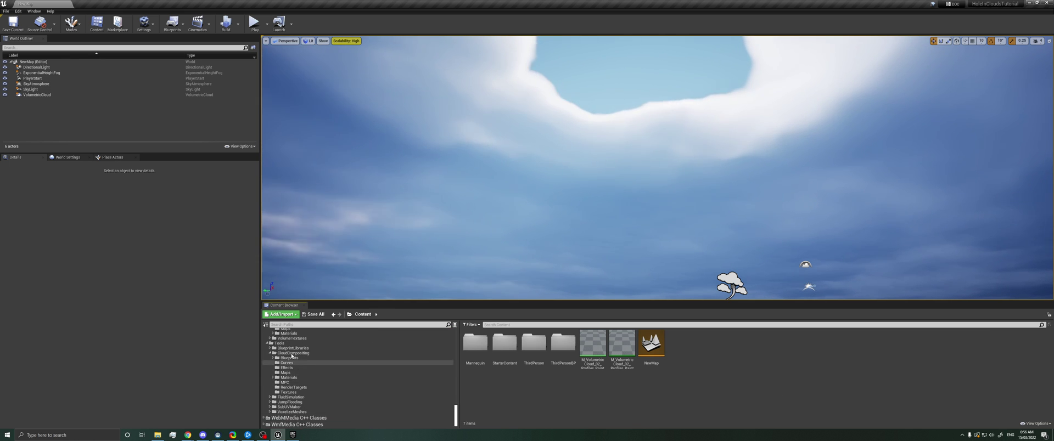
{"action": "scroll", "coordinate": [291, 355], "scroll_direction": "up", "scroll_amount": 4}
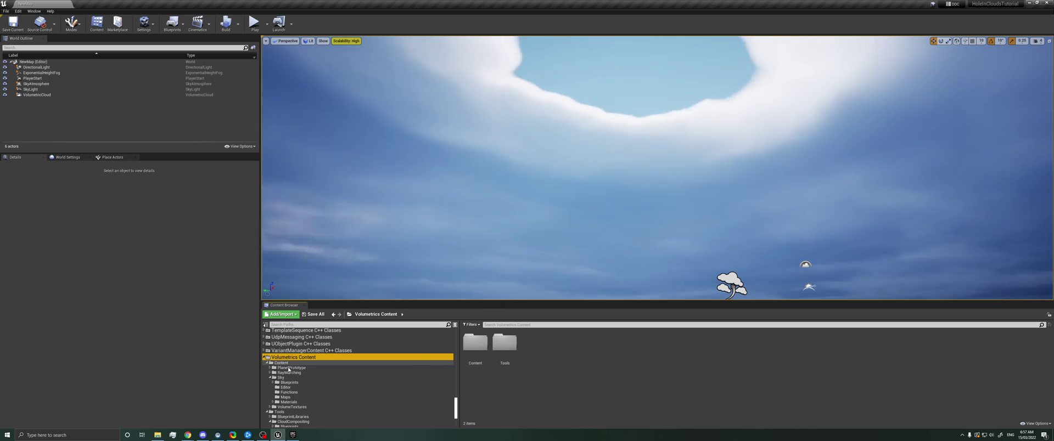
{"action": "left_click", "coordinate": [277, 412]}
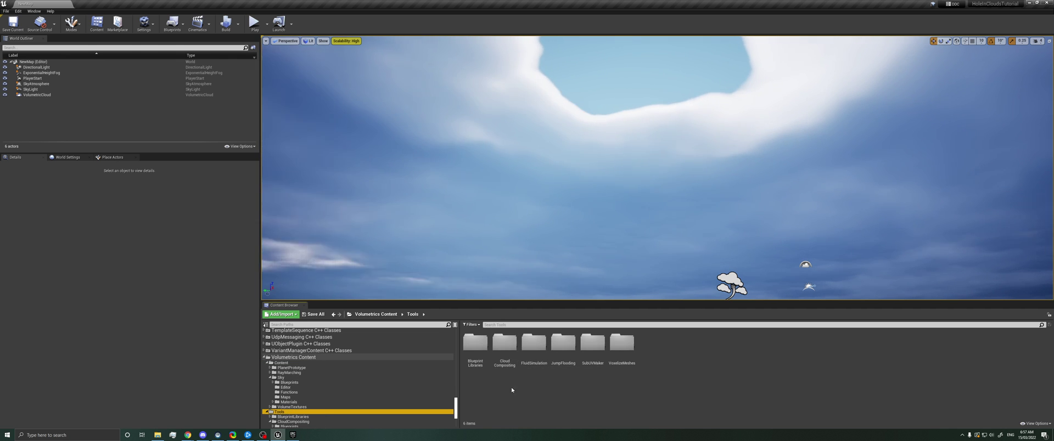
{"action": "double_click", "coordinate": [502, 350]}
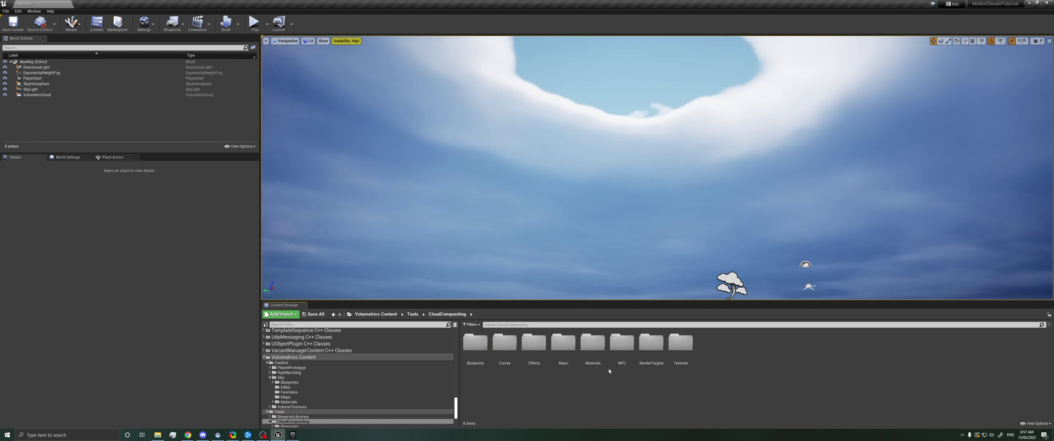
{"action": "double_click", "coordinate": [565, 344]}
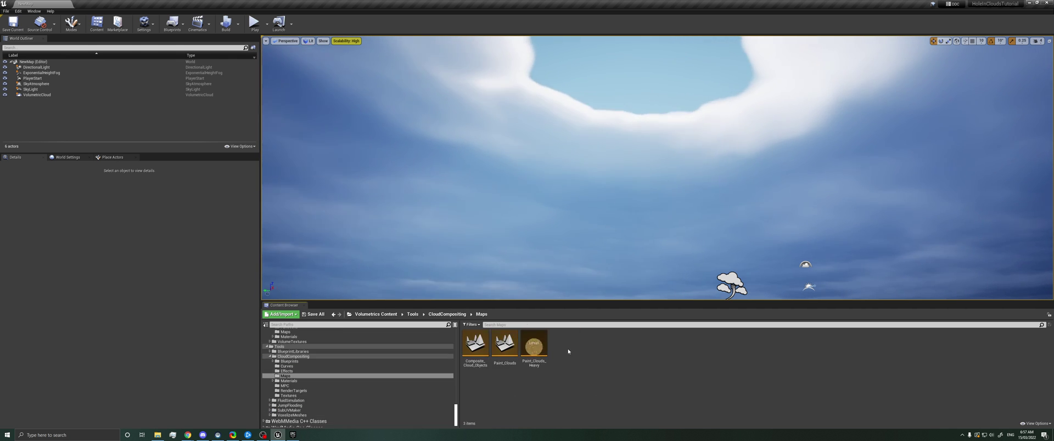
{"action": "left_click", "coordinate": [505, 346]}
{"action": "left_click", "coordinate": [476, 344]}
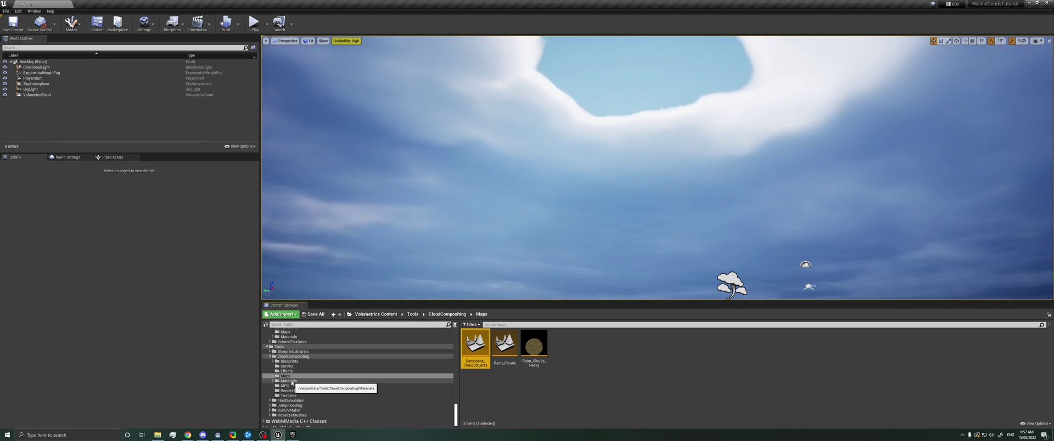
Go to Volumetrics Content/Content/Sky/Materials, briefly inspect the fourth M_Volumetric_Cloud material's graph, and leave that material selected.
{"action": "left_click", "coordinate": [281, 346]}
{"action": "scroll", "coordinate": [291, 362], "scroll_direction": "up", "scroll_amount": 2}
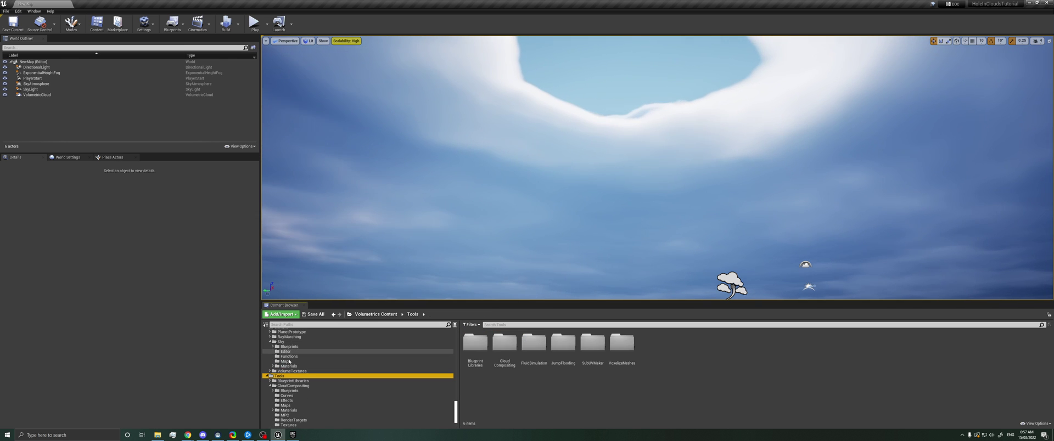
{"action": "left_click", "coordinate": [293, 366]}
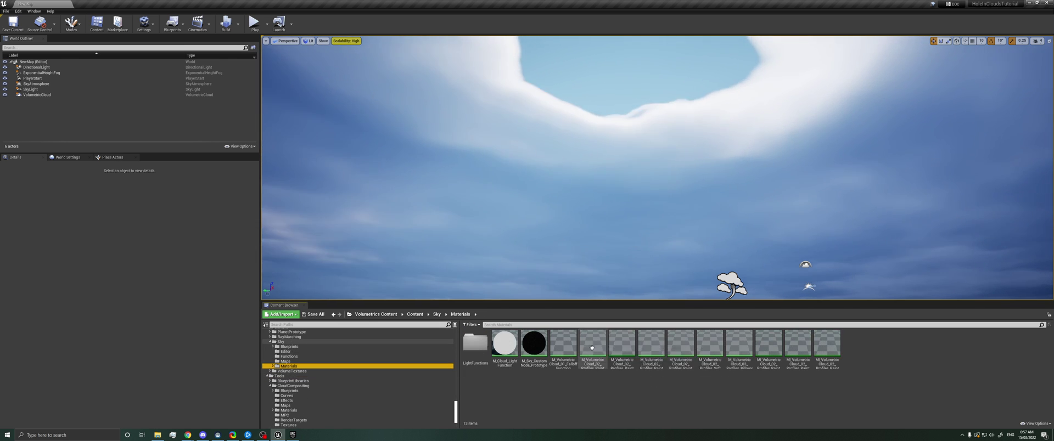
{"action": "left_click", "coordinate": [563, 346]}
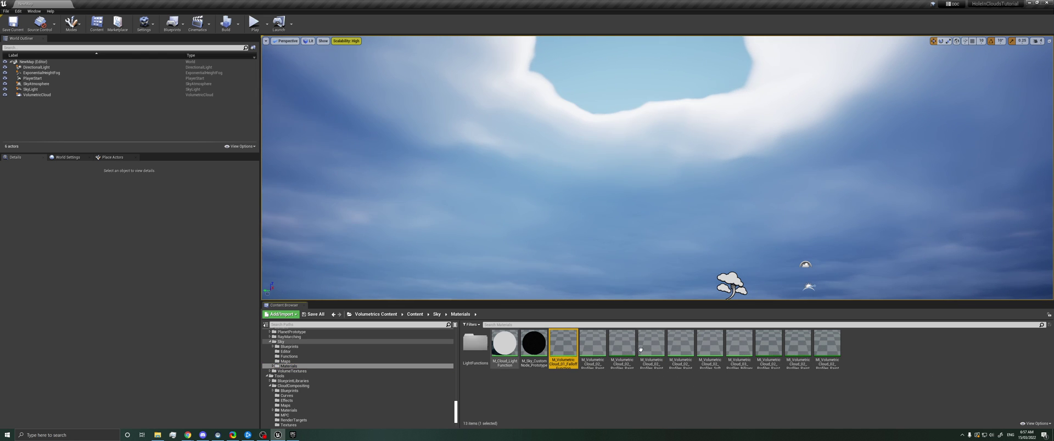
{"action": "double_click", "coordinate": [657, 344]}
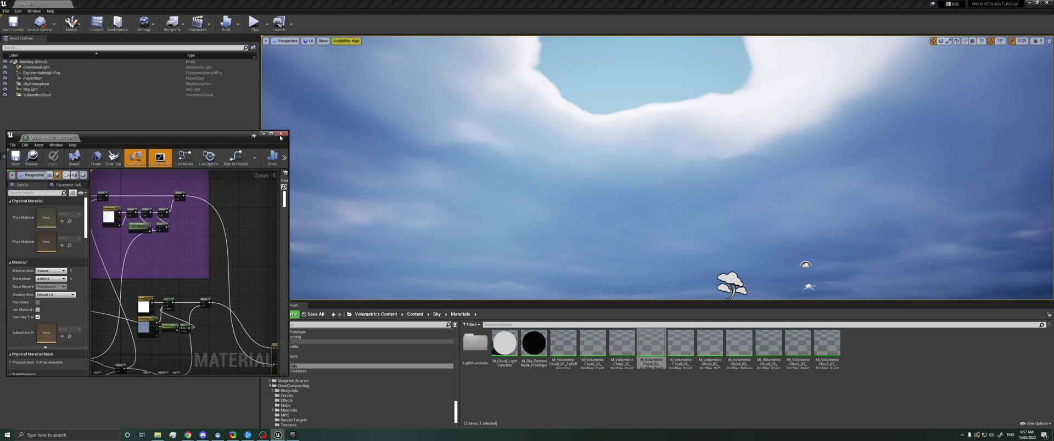
{"action": "left_click", "coordinate": [651, 357]}
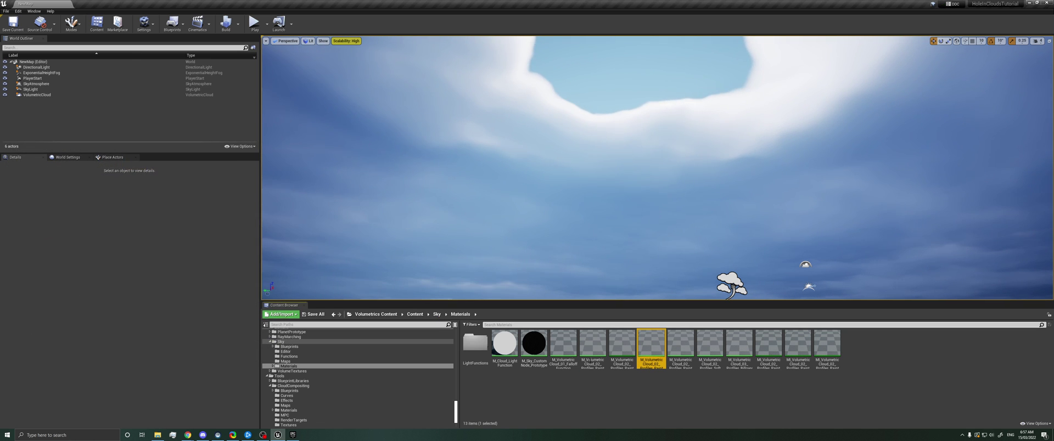
Open the M_VolumetricCloud_02_Profiles_PaintClouds_Morning material, examine the Random Lightning Strikes area of its graph, and close it.
{"action": "double_click", "coordinate": [652, 362]}
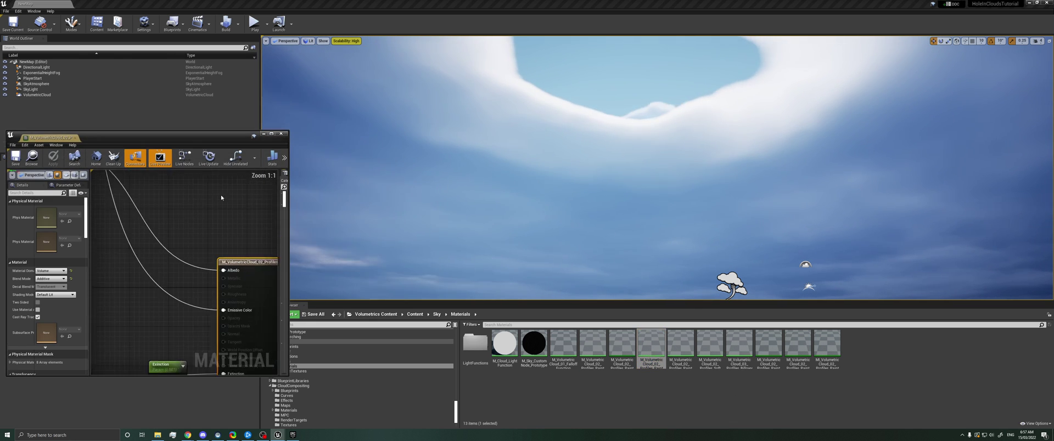
{"action": "double_click", "coordinate": [219, 138]}
{"action": "right_click_drag", "start_coordinate": [545, 194], "coordinate": [794, 382]}
{"action": "scroll", "coordinate": [424, 164], "scroll_direction": "up", "scroll_amount": 5}
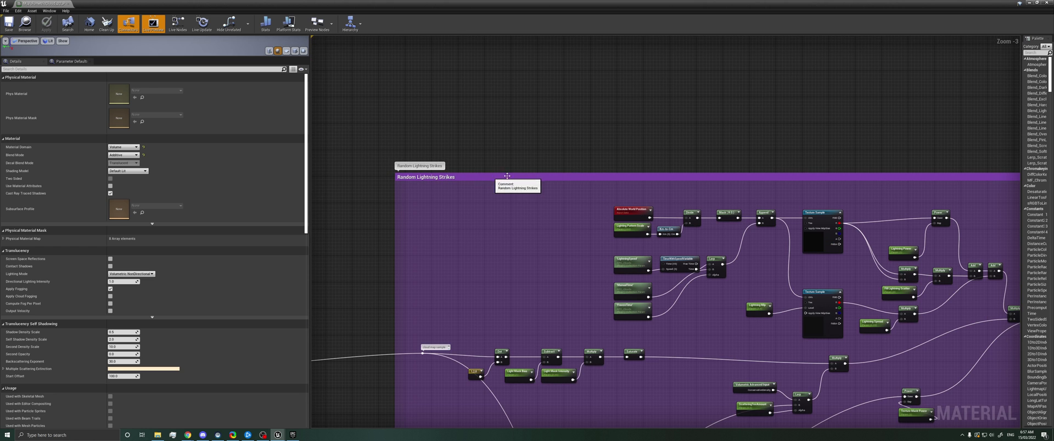
{"action": "scroll", "coordinate": [507, 175], "scroll_direction": "down", "scroll_amount": 3}
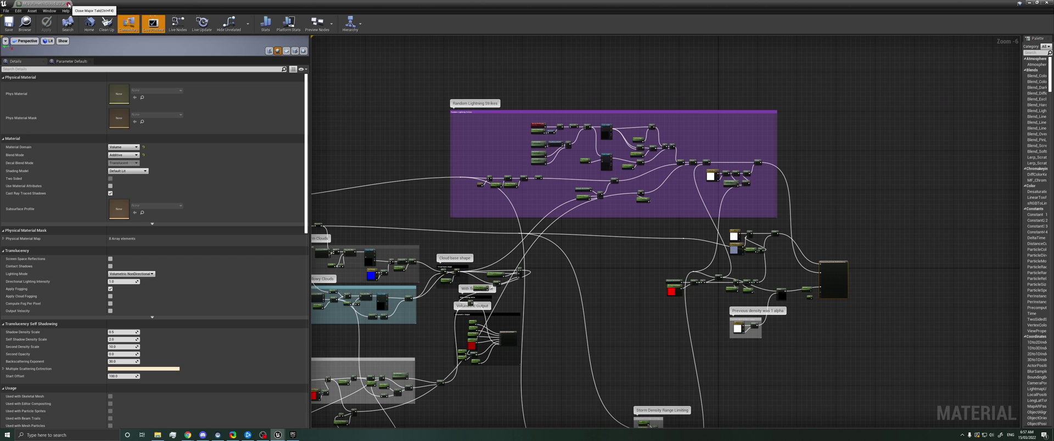
{"action": "left_click", "coordinate": [68, 4]}
Duplicate the PaintClouds_Morning material and try to carry the copy over to the project's Content folder.
{"action": "left_click", "coordinate": [645, 353]}
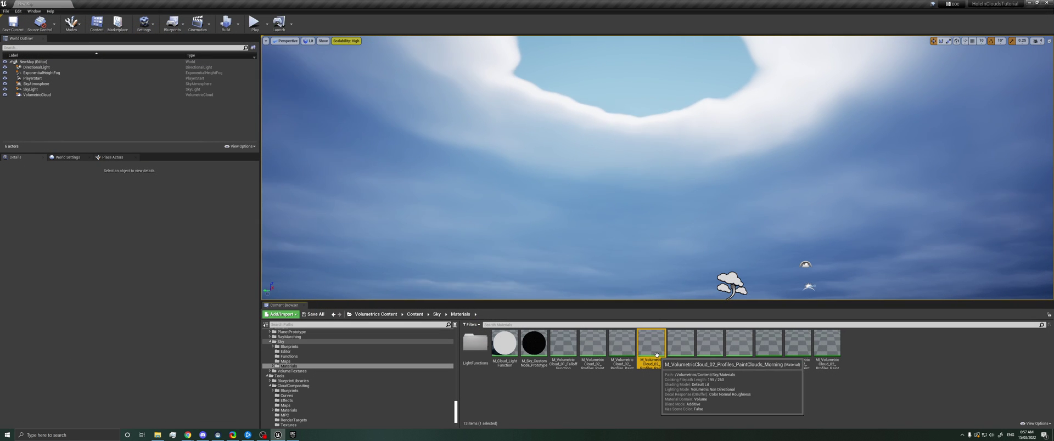
{"action": "right_click", "coordinate": [653, 345]}
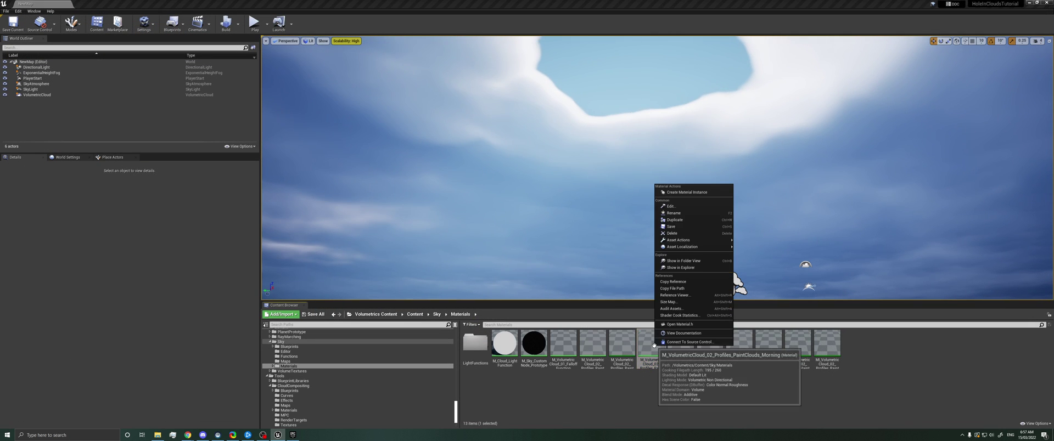
{"action": "left_click", "coordinate": [675, 220]}
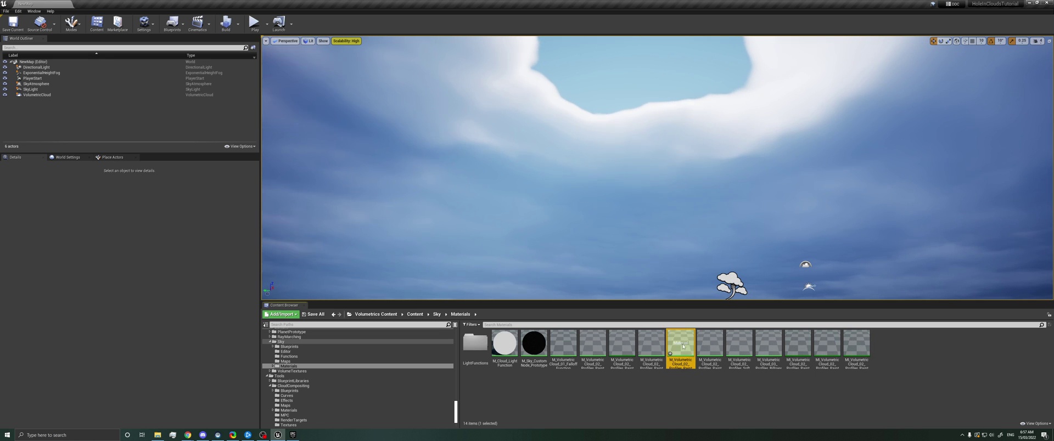
{"action": "left_click_drag", "start_coordinate": [455, 413], "coordinate": [453, 330]}
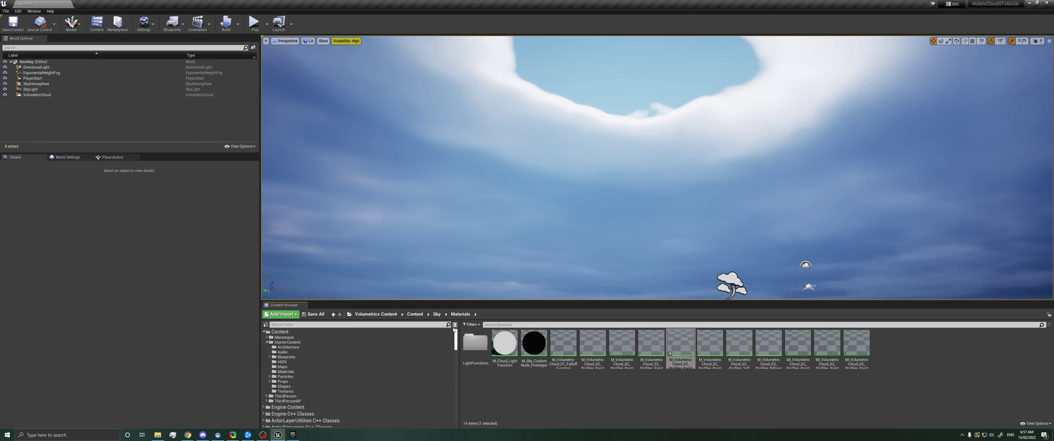
{"action": "left_click_drag", "start_coordinate": [681, 343], "coordinate": [308, 344]}
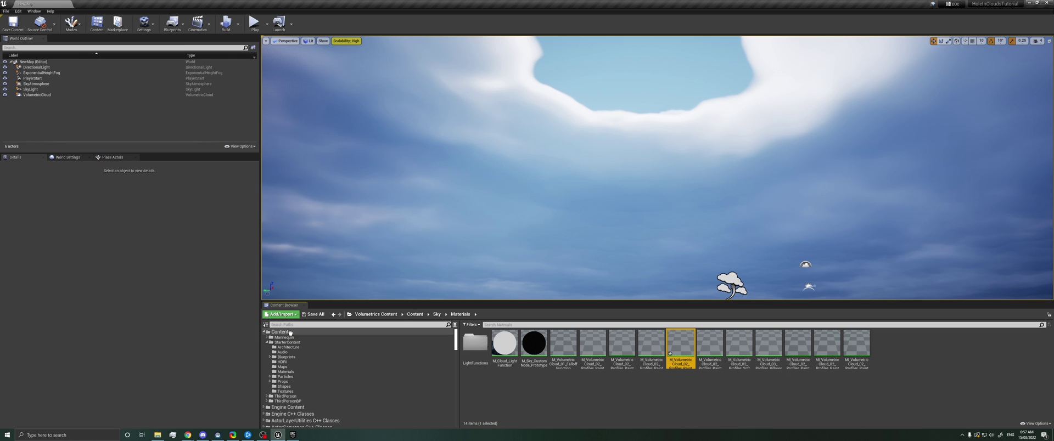
Delete the duplicated PaintClouds_Morning1 material from the plugin's Sky/Materials folder.
{"action": "right_click", "coordinate": [683, 348]}
{"action": "left_click", "coordinate": [676, 379]}
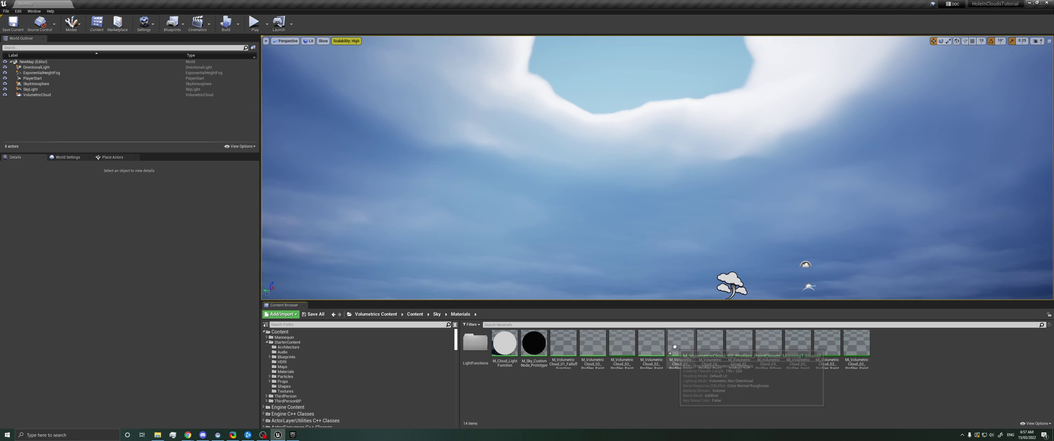
{"action": "left_click", "coordinate": [684, 345]}
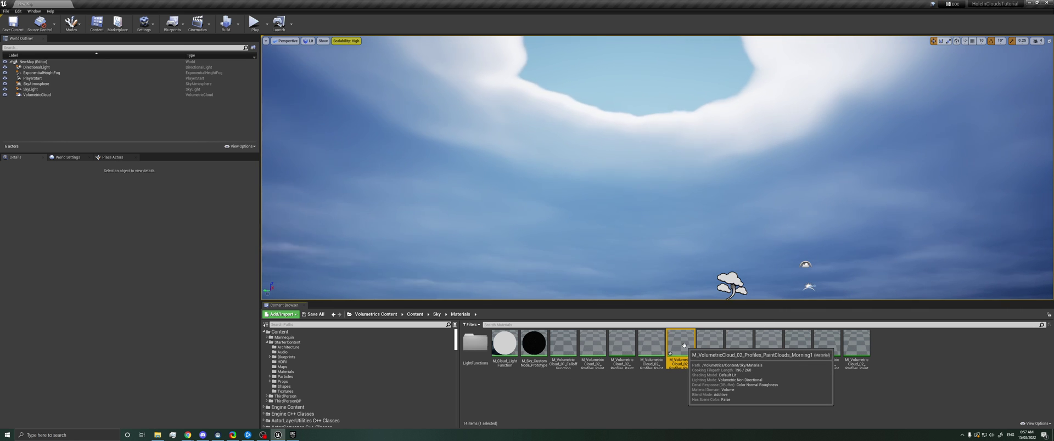
{"action": "key", "text": "Delete"}
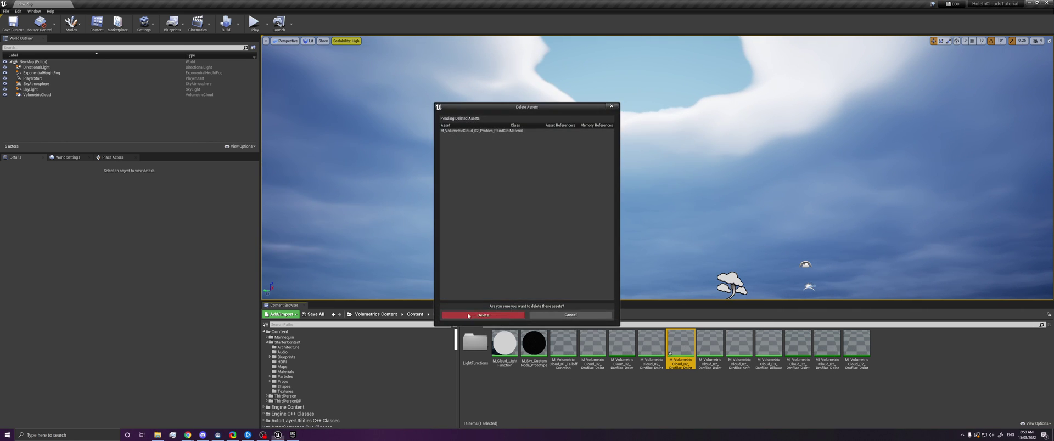
{"action": "left_click", "coordinate": [468, 316]}
Go to the project's Content folder, briefly inspect the PaintClouds_Morning1 material's graph, and close it.
{"action": "left_click", "coordinate": [288, 332]}
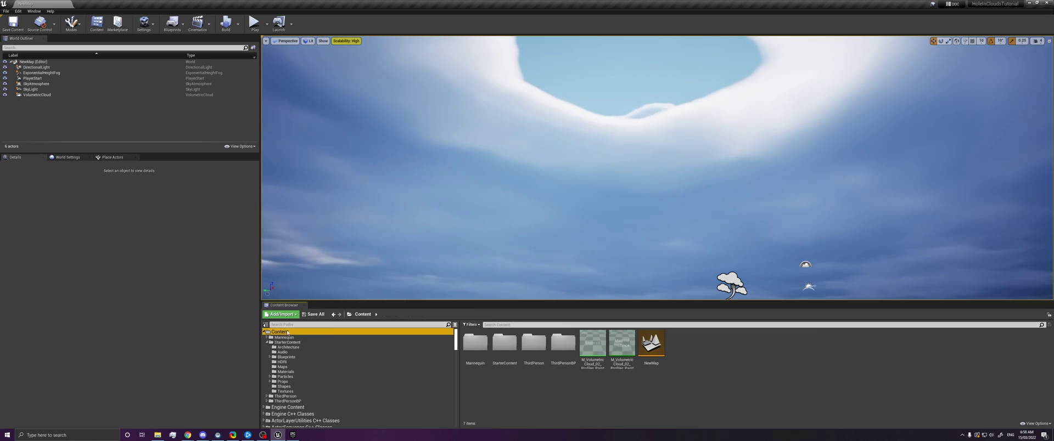
{"action": "double_click", "coordinate": [583, 348]}
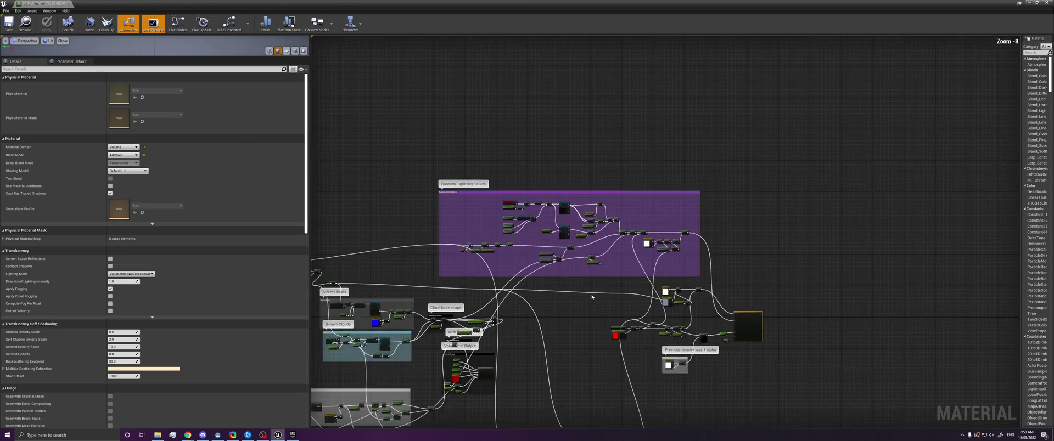
{"action": "right_click_drag", "start_coordinate": [725, 264], "coordinate": [741, 227]}
{"action": "left_click", "coordinate": [1045, 2]}
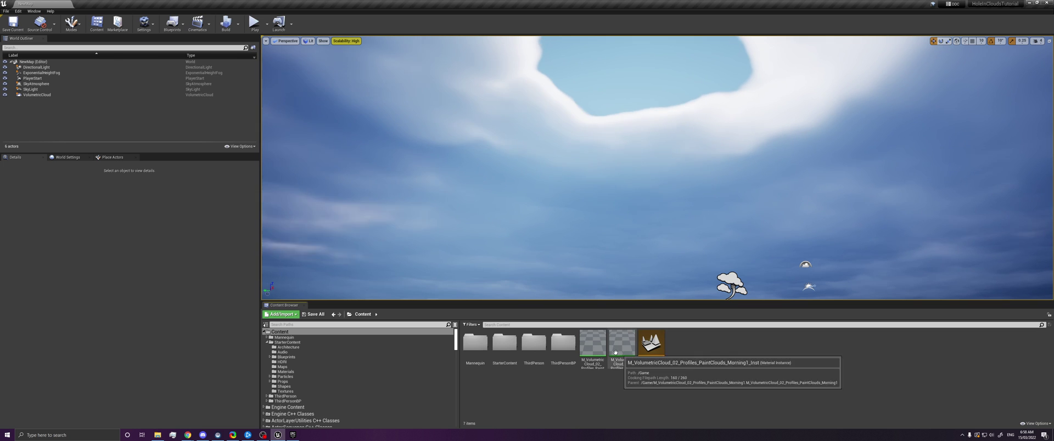
Assign the PaintClouds_Morning1_Inst material instance as the VolumetricCloud actor's cloud material, and briefly view the instance's parameters.
{"action": "right_click", "coordinate": [597, 345]}
{"action": "left_click", "coordinate": [622, 343]}
{"action": "left_click", "coordinate": [57, 96]}
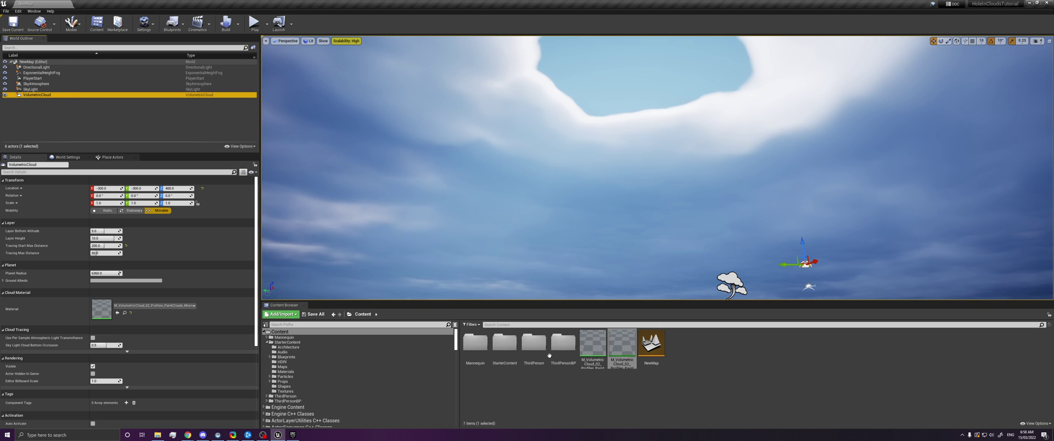
{"action": "left_click_drag", "start_coordinate": [88, 303], "coordinate": [93, 305]}
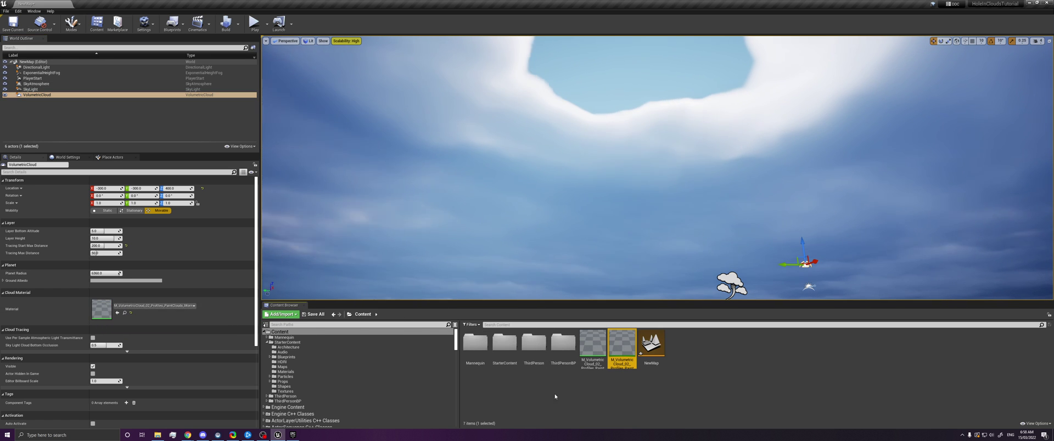
{"action": "double_click", "coordinate": [617, 343]}
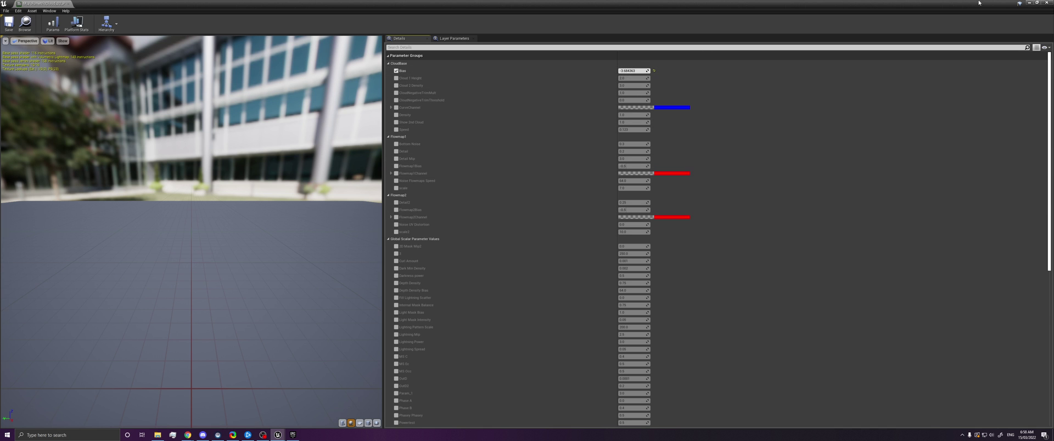
{"action": "left_click", "coordinate": [1048, 3]}
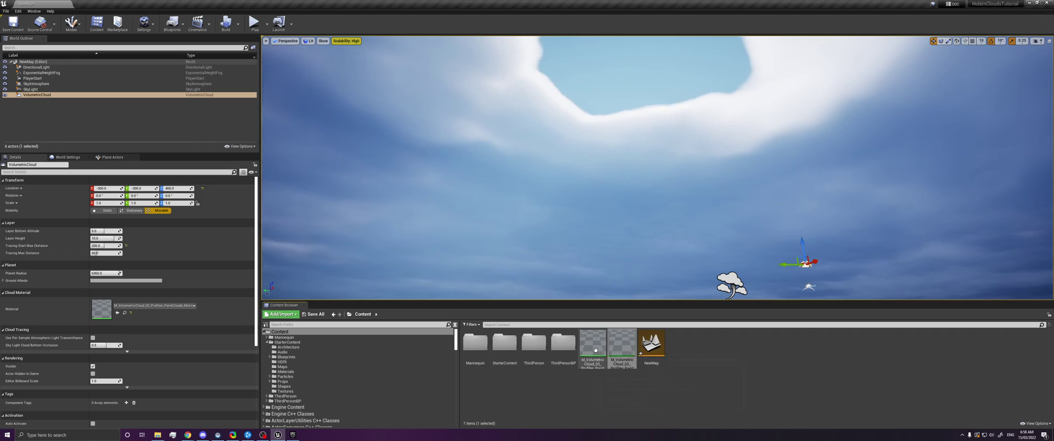
In the PaintClouds_Morning1 graph, bypass the sphere mask Multiply by wiring the Custom node straight to the following reroute node, and save the material.
{"action": "double_click", "coordinate": [612, 352]}
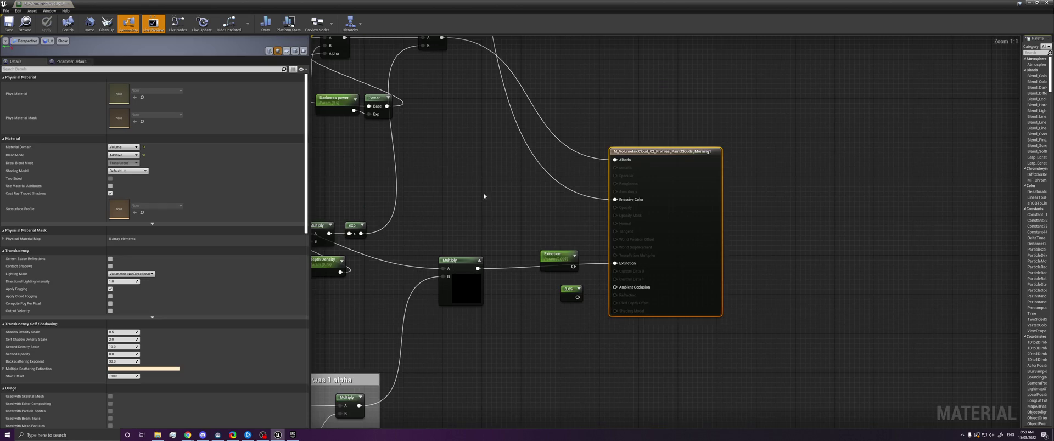
{"action": "right_click_drag", "start_coordinate": [484, 196], "coordinate": [628, 235]}
{"action": "scroll", "coordinate": [628, 235], "scroll_direction": "down", "scroll_amount": 3}
{"action": "right_click_drag", "start_coordinate": [373, 177], "coordinate": [719, 340]}
{"action": "right_click_drag", "start_coordinate": [384, 110], "coordinate": [529, 233]}
{"action": "scroll", "coordinate": [510, 127], "scroll_direction": "down", "scroll_amount": 4}
{"action": "right_click_drag", "start_coordinate": [330, 191], "coordinate": [690, 173]}
{"action": "scroll", "coordinate": [605, 206], "scroll_direction": "up", "scroll_amount": 5}
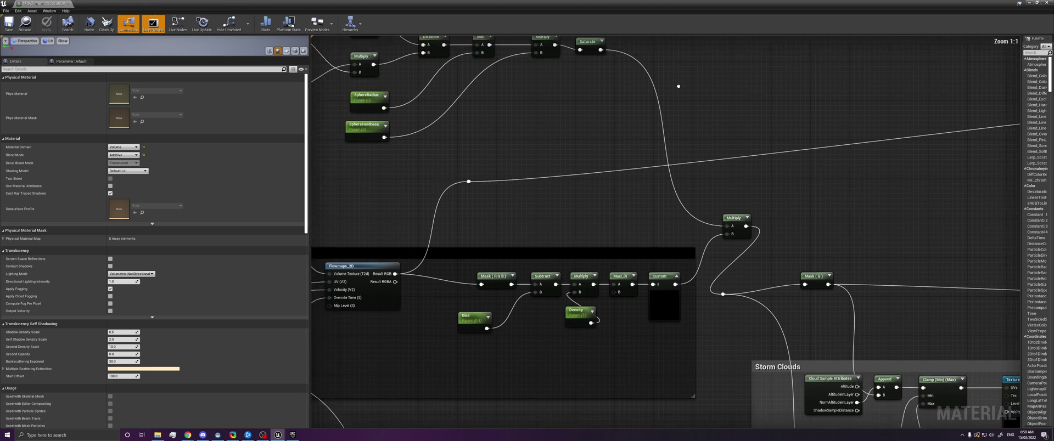
{"action": "scroll", "coordinate": [681, 247], "scroll_direction": "up", "scroll_amount": 3}
{"action": "left_click", "coordinate": [674, 284]}
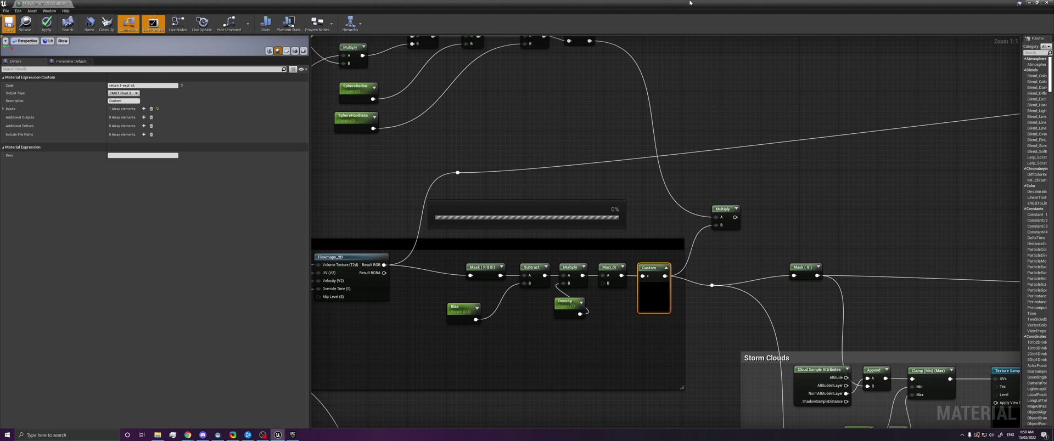
{"action": "left_click", "coordinate": [1030, 3]}
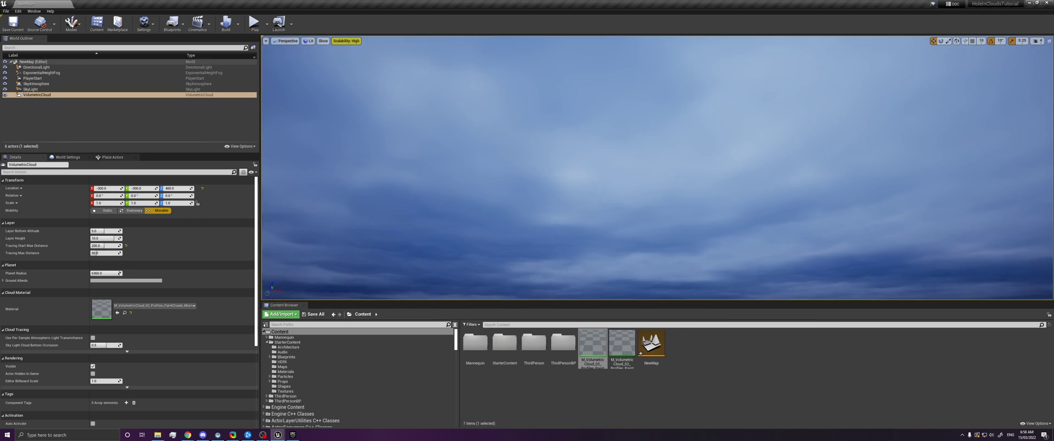
In the material instance, raise the CloudBase Bias to near 0, lower it to below -1, and check the cloud coverage in the viewport.
{"action": "right_click_drag", "start_coordinate": [657, 168], "coordinate": [565, 195]}
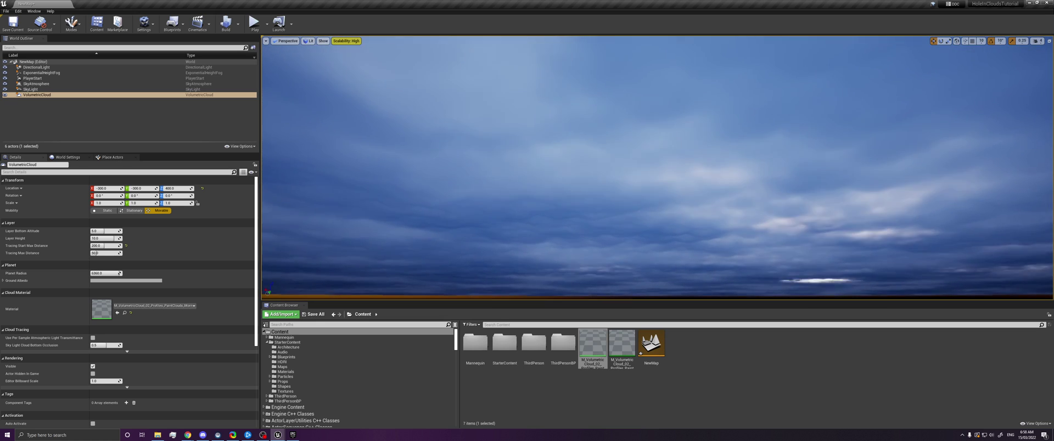
{"action": "double_click", "coordinate": [617, 343]}
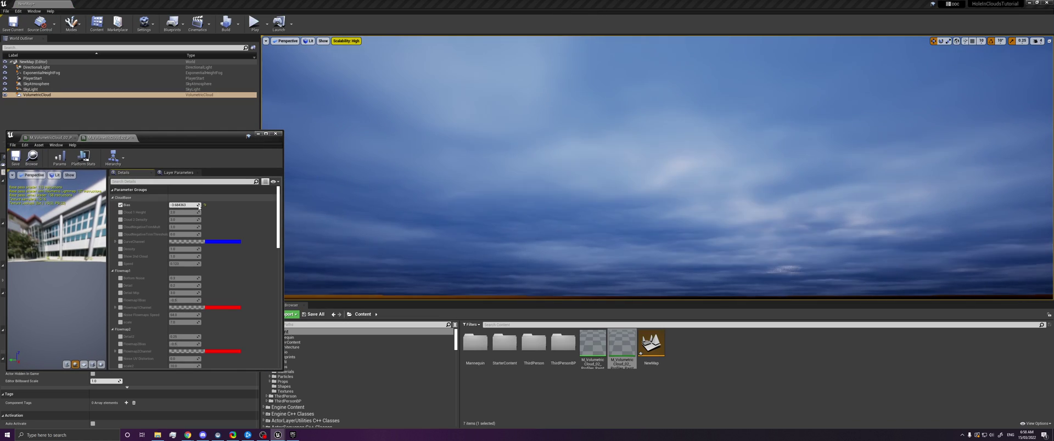
{"action": "left_click_drag", "start_coordinate": [198, 206], "coordinate": [260, 207]}
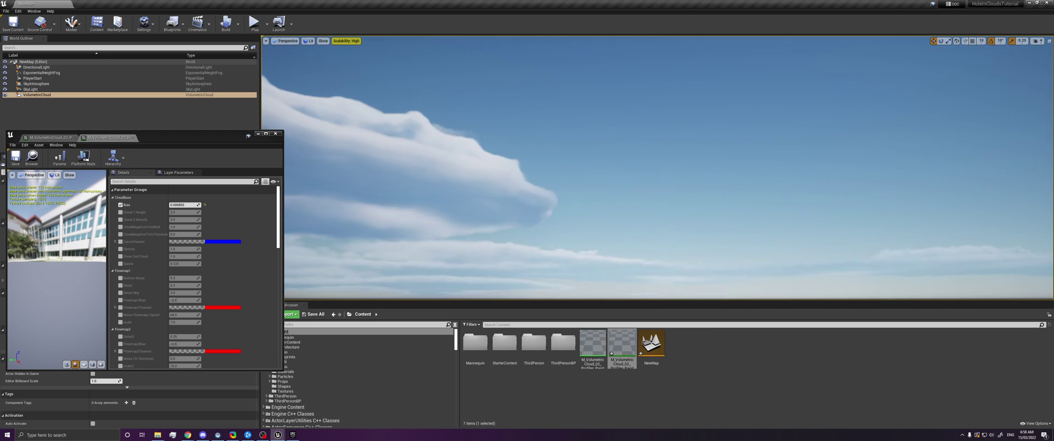
{"action": "mouse_move", "coordinate": [192, 208]}
{"action": "left_mouse_down"}
{"action": "mouse_move", "coordinate": [219, 208]}
{"action": "mouse_move", "coordinate": [183, 208]}
{"action": "left_mouse_up"}
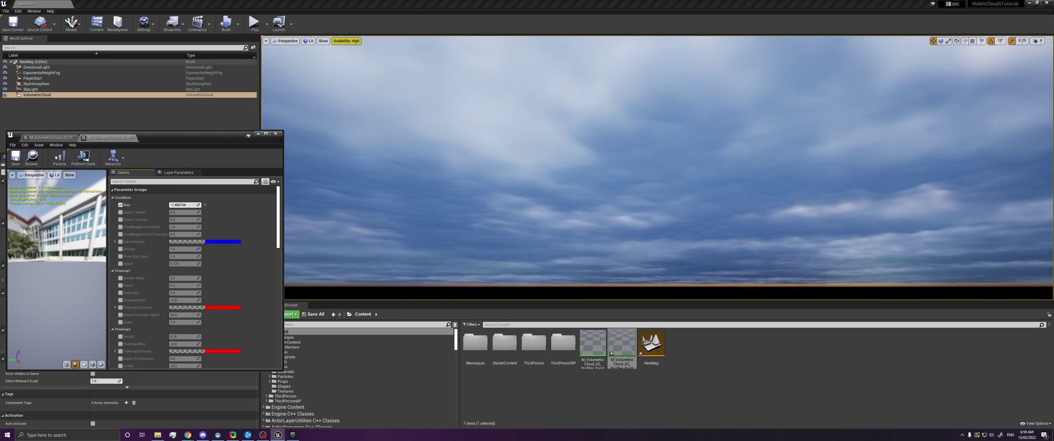
{"action": "right_click_drag", "start_coordinate": [529, 195], "coordinate": [632, 184]}
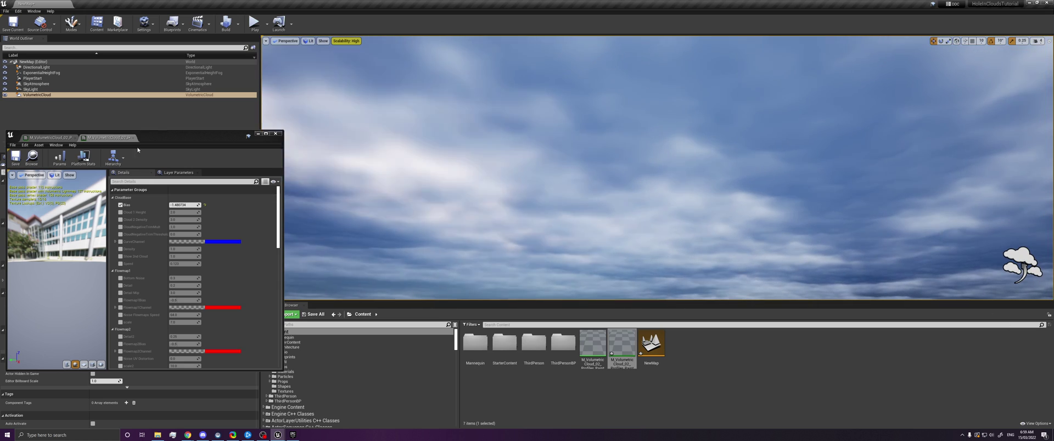
Return to the PaintClouds_Morning1 material graph in a maximized window and select the sphere mask's Absolute World Position node.
{"action": "mouse_move", "coordinate": [179, 140]}
{"action": "left_mouse_down"}
{"action": "mouse_move", "coordinate": [239, 138]}
{"action": "mouse_move", "coordinate": [195, 140]}
{"action": "left_mouse_up"}
{"action": "left_click", "coordinate": [75, 139]}
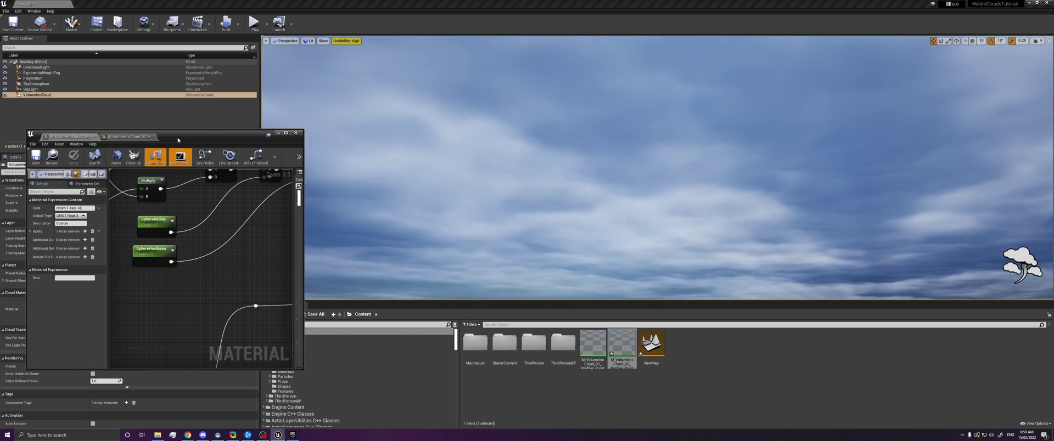
{"action": "double_click", "coordinate": [177, 139]}
{"action": "right_click_drag", "start_coordinate": [396, 186], "coordinate": [590, 383]}
{"action": "left_click", "coordinate": [422, 164]}
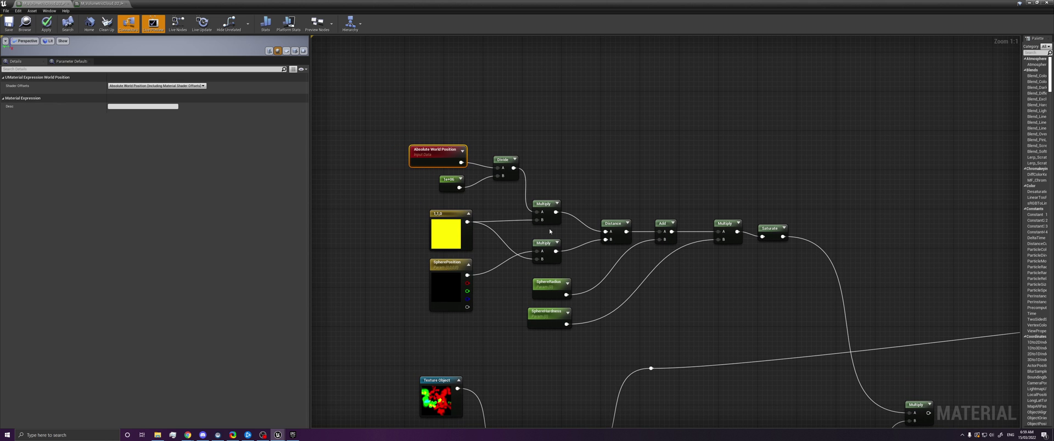
Examine how the Distance node relates Absolute World Position to the SpherePosition parameter, shifting the Distance node aside and back into line.
{"action": "left_click_drag", "start_coordinate": [620, 237], "coordinate": [615, 188]}
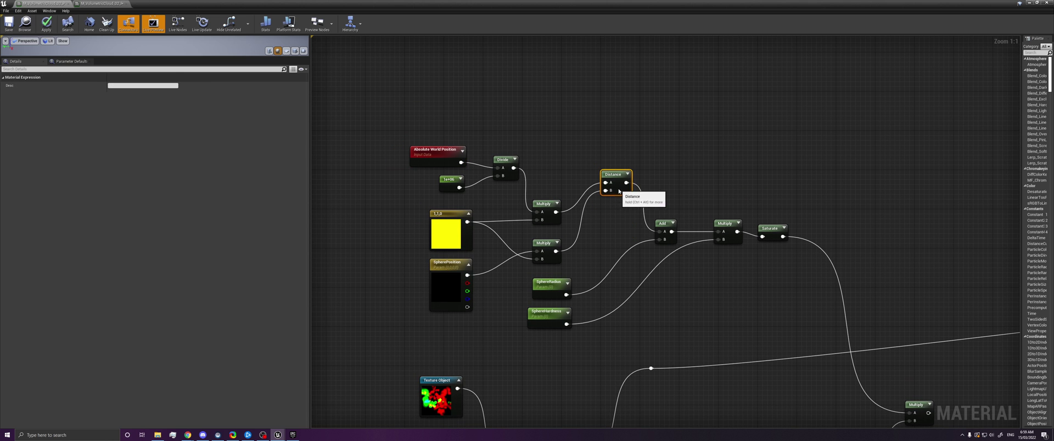
{"action": "left_click", "coordinate": [439, 158]}
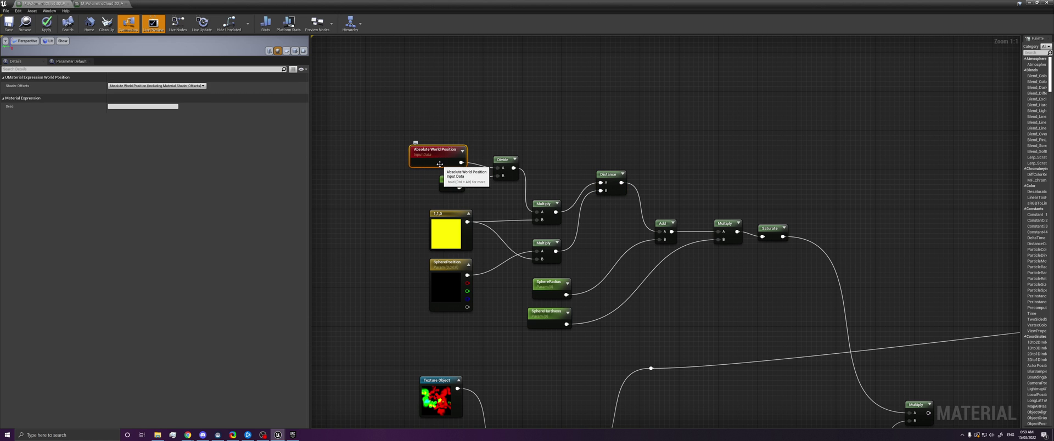
{"action": "left_click", "coordinate": [458, 268]}
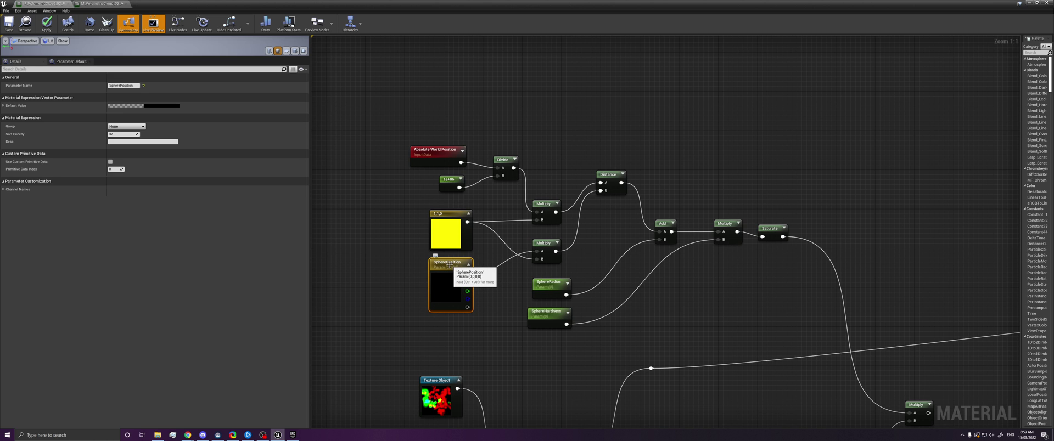
{"action": "left_click", "coordinate": [616, 190]}
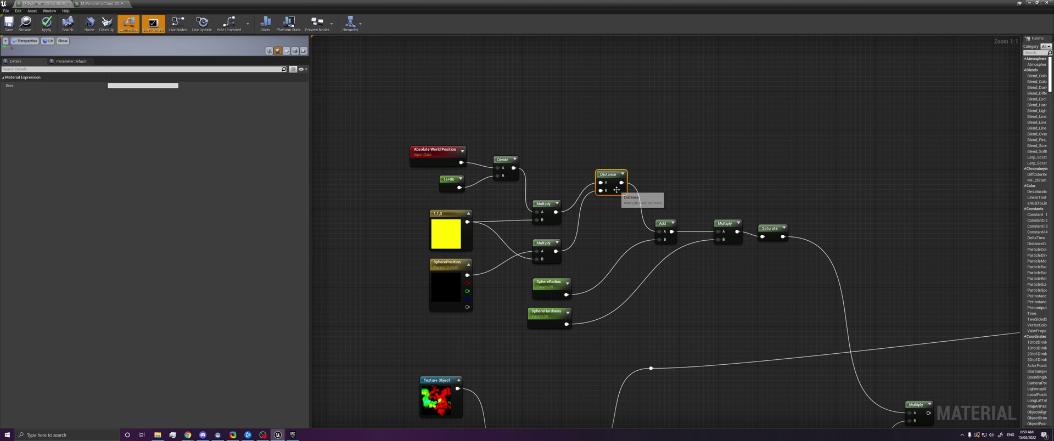
{"action": "left_click_drag", "start_coordinate": [609, 174], "coordinate": [609, 199]}
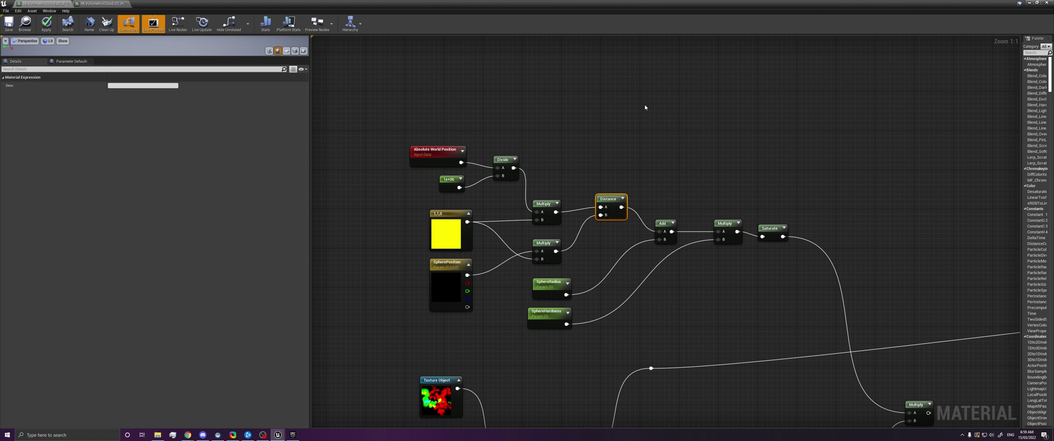
{"action": "left_click", "coordinate": [447, 266]}
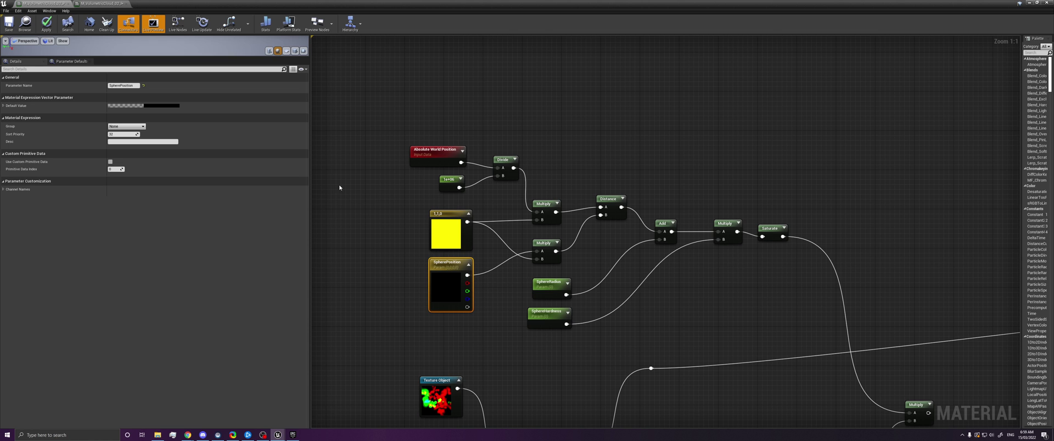
Examine the yellow 1,1,0 constant and its colour values alongside the position nodes and Multiply it feeds, keeping the colour unchanged.
{"action": "right_click_drag", "start_coordinate": [392, 251], "coordinate": [394, 224]}
{"action": "left_click", "coordinate": [449, 215]}
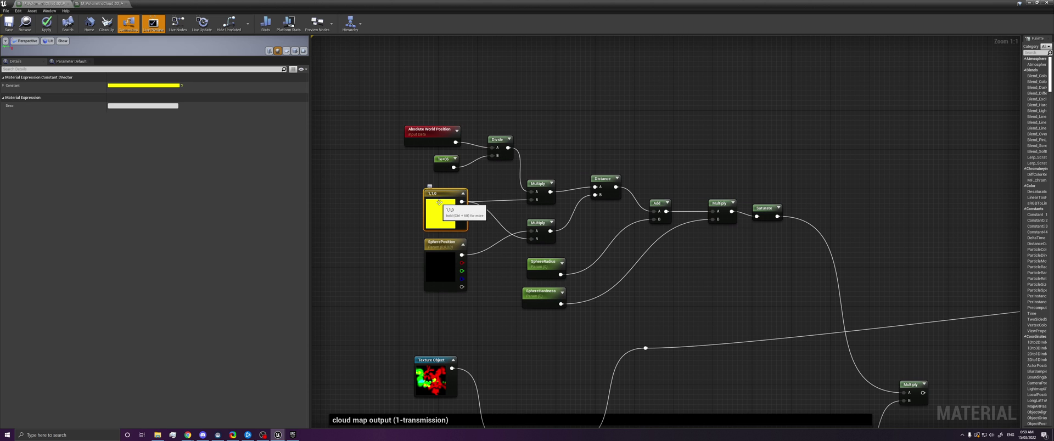
{"action": "left_click", "coordinate": [423, 141]}
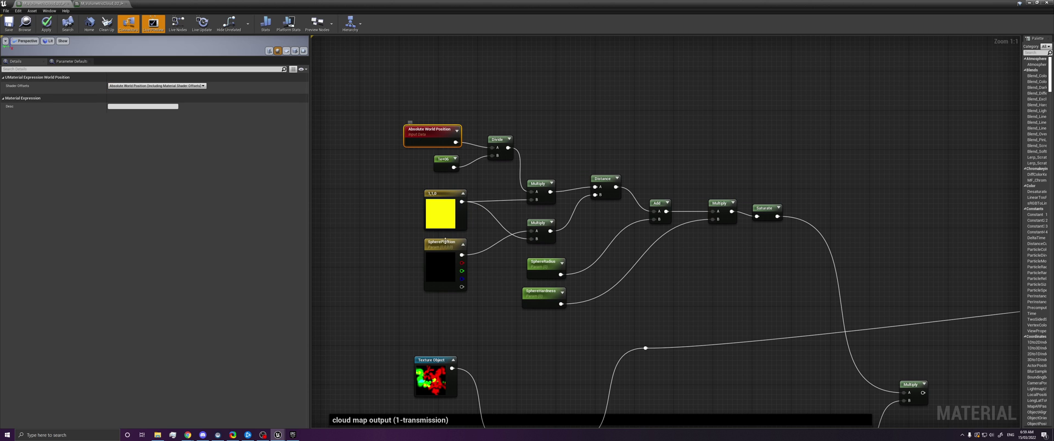
{"action": "left_click", "coordinate": [443, 247]}
{"action": "left_click", "coordinate": [540, 237]}
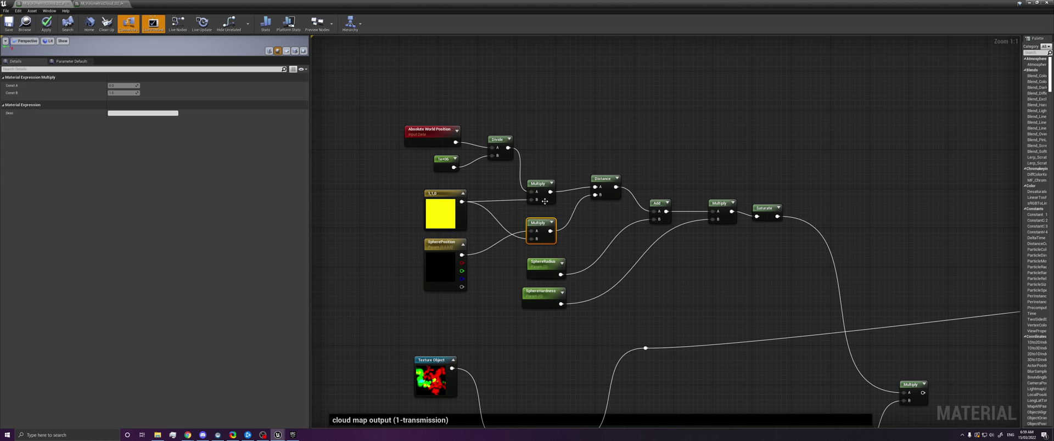
{"action": "left_click", "coordinate": [446, 214]}
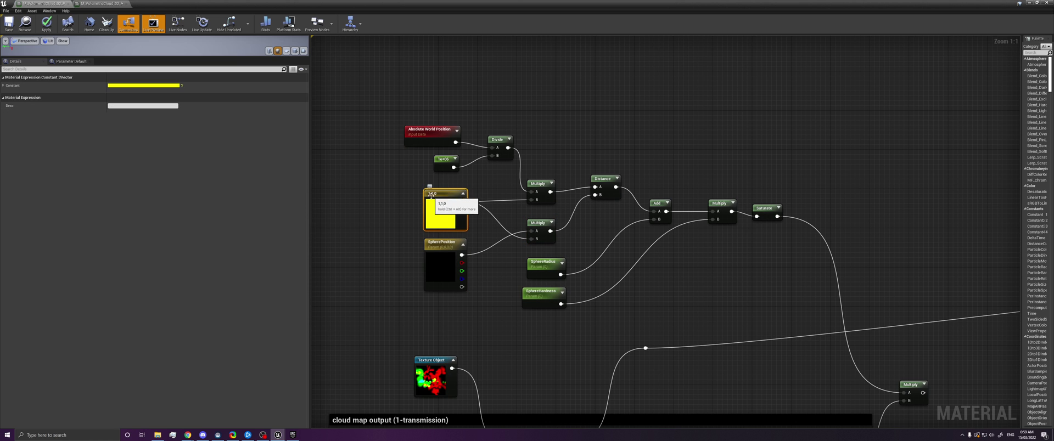
{"action": "double_click", "coordinate": [449, 217]}
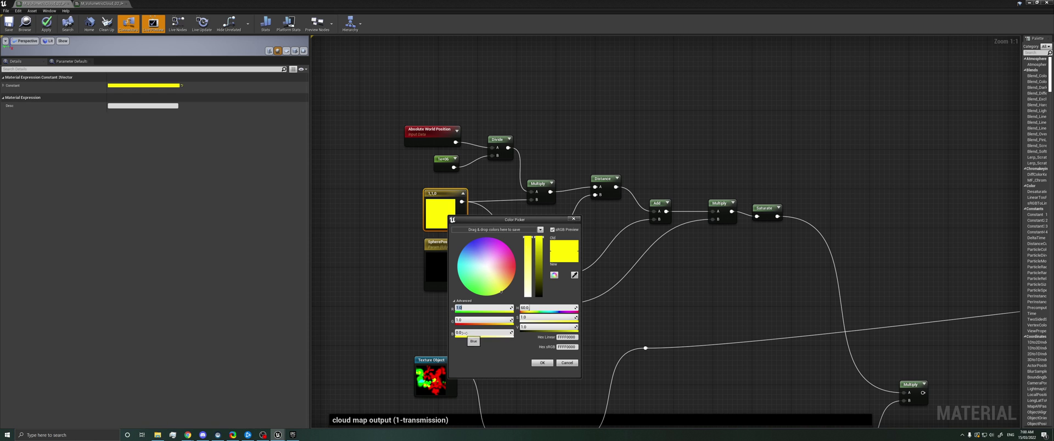
{"action": "left_click", "coordinate": [572, 221]}
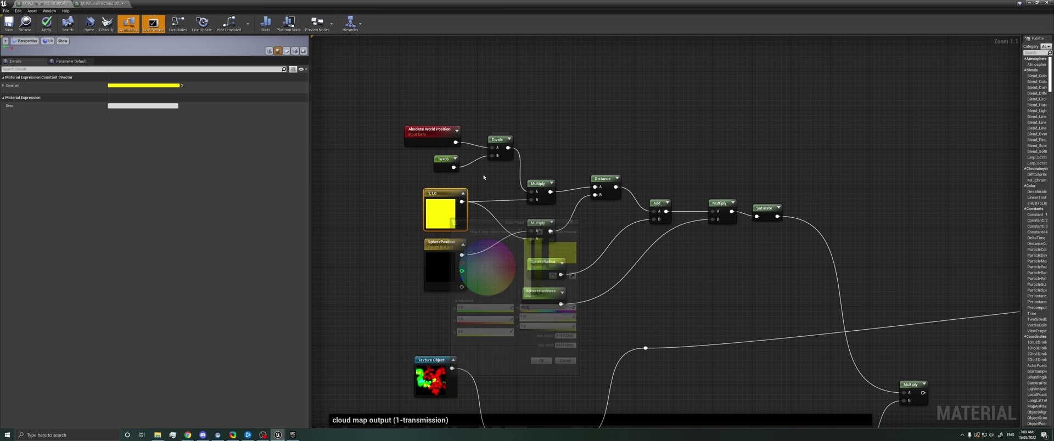
Compare the Absolute World Position node with the SpherePosition parameter as the two sources of the distance calculation.
{"action": "left_click", "coordinate": [431, 144]}
{"action": "left_click", "coordinate": [442, 241]}
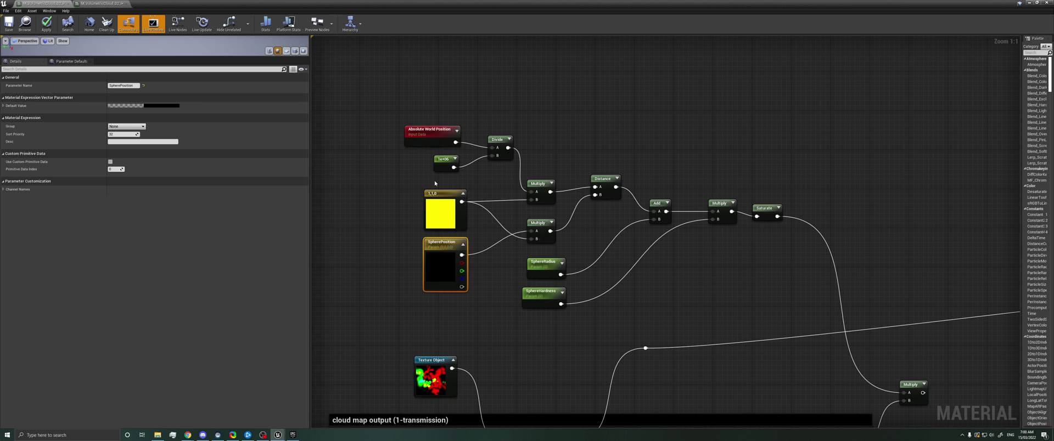
{"action": "left_click", "coordinate": [432, 143]}
{"action": "left_click", "coordinate": [442, 243]}
{"action": "left_click", "coordinate": [433, 142]}
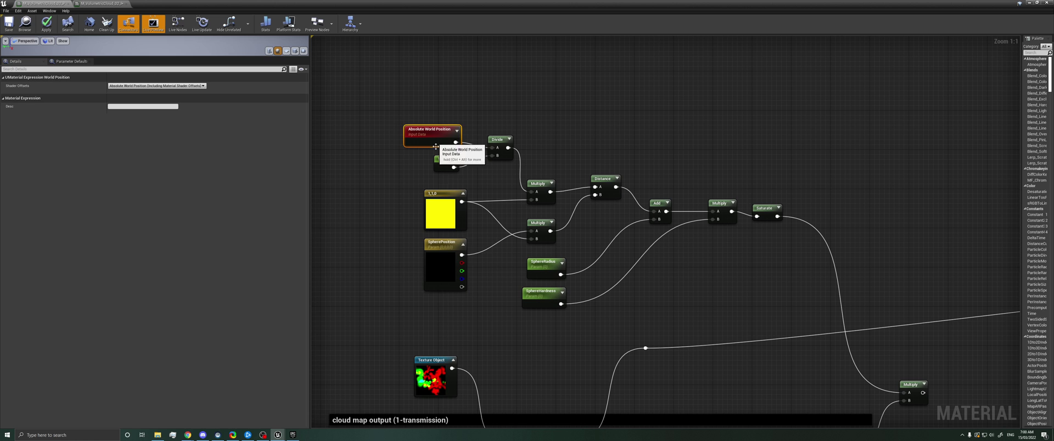
{"action": "left_click", "coordinate": [447, 242]}
Trace the Distance result into the Add node, nudge the Add and SphereRadius nodes into line, and inspect the SphereHardness parameter.
{"action": "right_click_drag", "start_coordinate": [592, 233], "coordinate": [586, 231]}
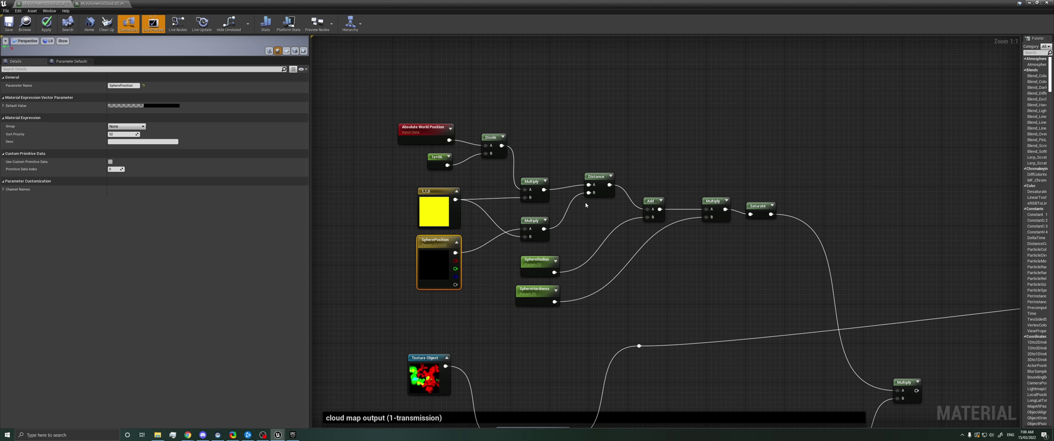
{"action": "right_click_drag", "start_coordinate": [584, 218], "coordinate": [541, 224]}
{"action": "left_click", "coordinate": [542, 225]}
{"action": "left_click", "coordinate": [550, 200]}
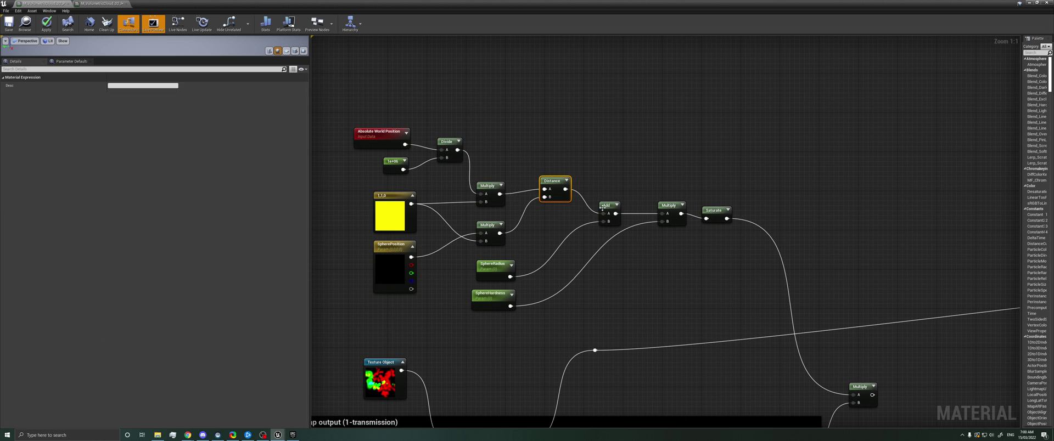
{"action": "left_click_drag", "start_coordinate": [605, 207], "coordinate": [604, 202]}
{"action": "left_click_drag", "start_coordinate": [489, 279], "coordinate": [487, 269]}
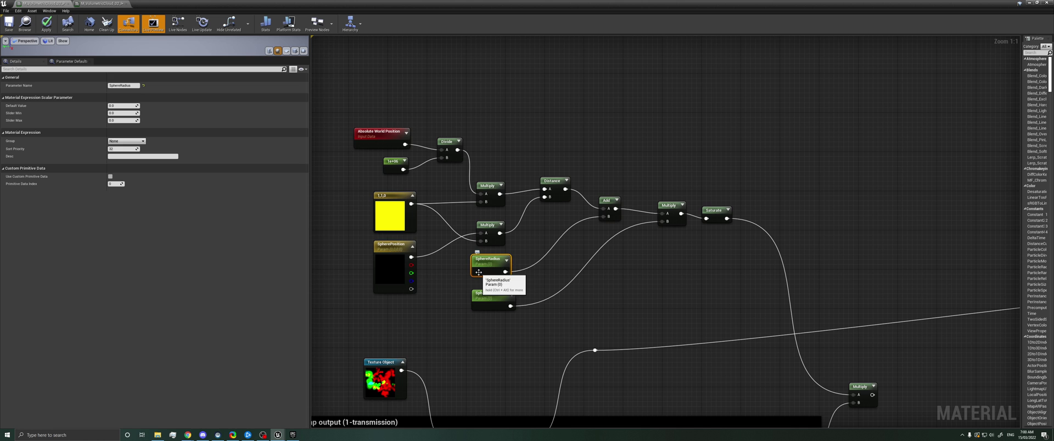
{"action": "right_click_drag", "start_coordinate": [546, 271], "coordinate": [532, 269]}
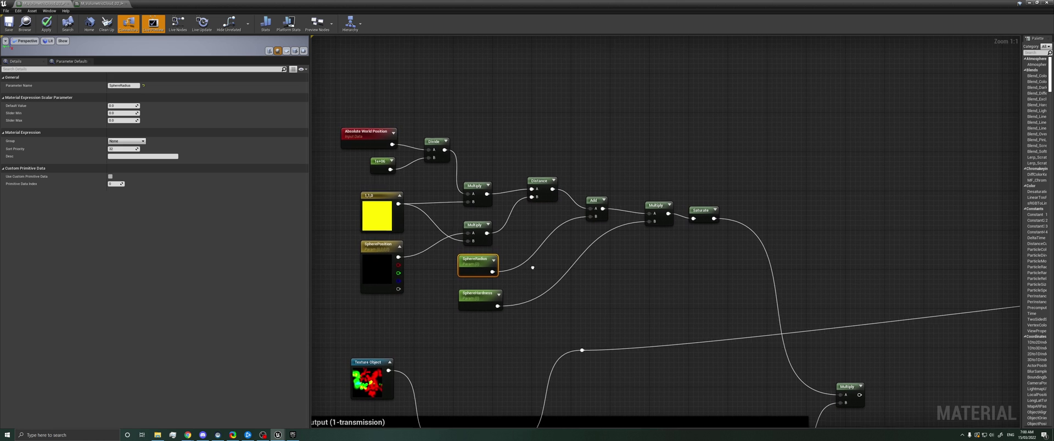
{"action": "left_click", "coordinate": [489, 297]}
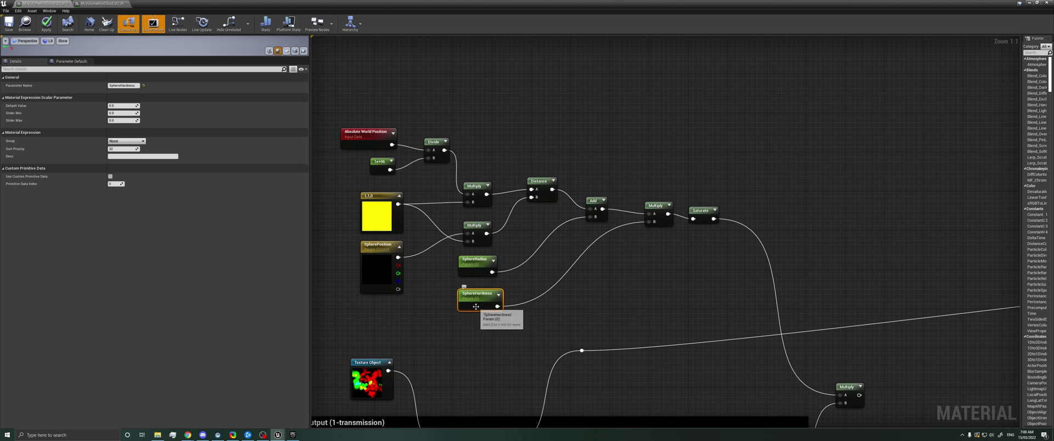
{"action": "right_click_drag", "start_coordinate": [562, 291], "coordinate": [610, 277]}
Examine how Absolute World Position is divided by the 1e+06 constant and how that scale relates to SphereRadius.
{"action": "right_click_drag", "start_coordinate": [470, 221], "coordinate": [469, 239]}
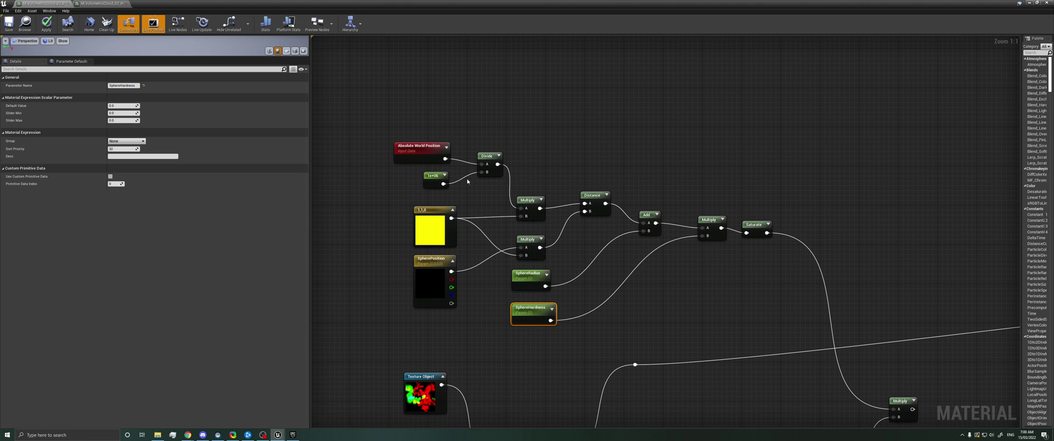
{"action": "left_click", "coordinate": [433, 153]}
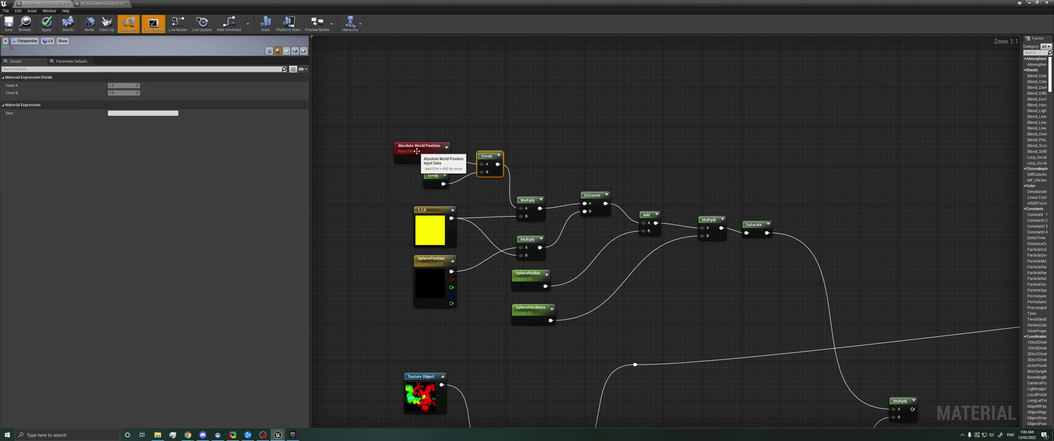
{"action": "left_click", "coordinate": [449, 182]}
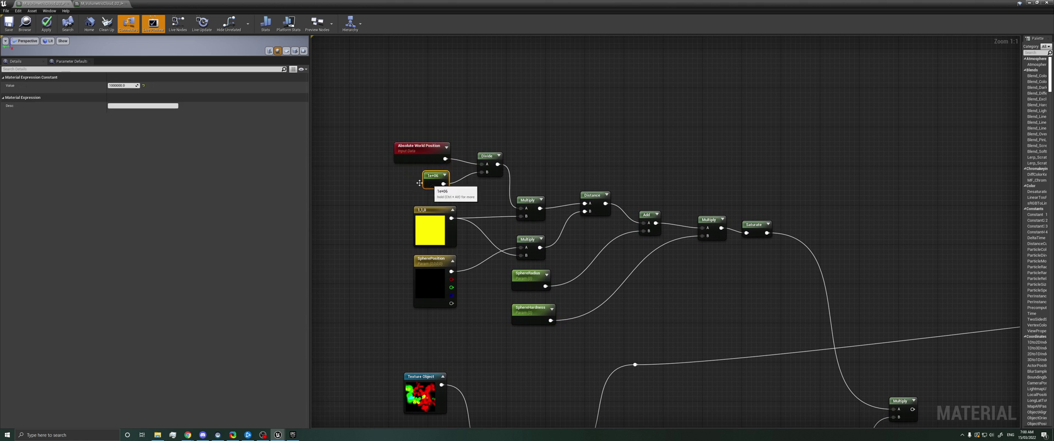
{"action": "left_click", "coordinate": [348, 205]}
{"action": "left_click", "coordinate": [431, 145]}
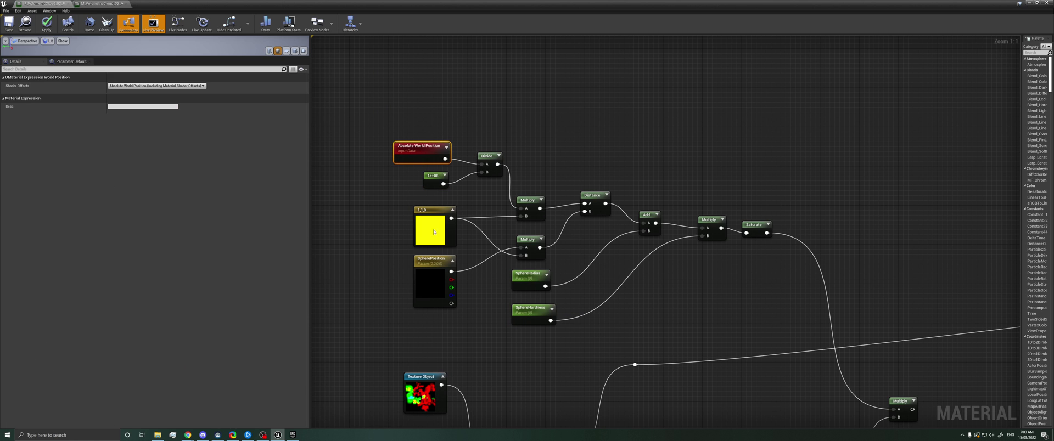
{"action": "left_click", "coordinate": [526, 281]}
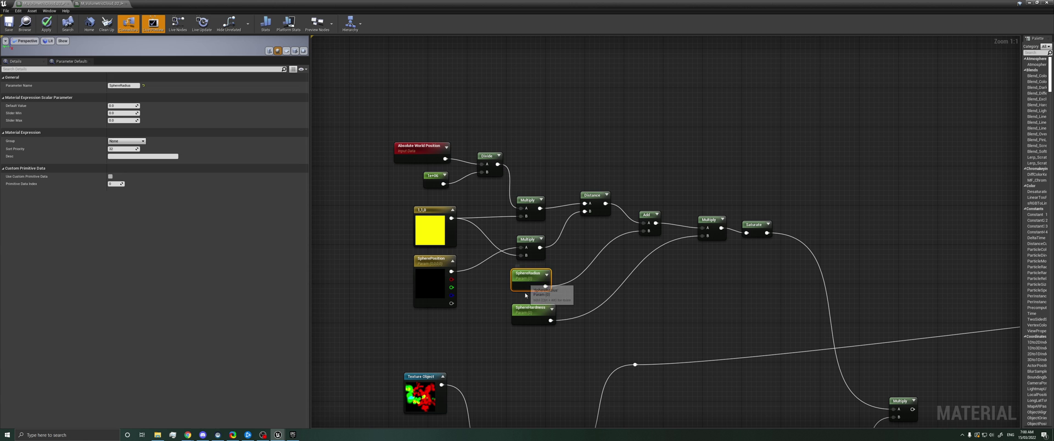
{"action": "left_click", "coordinate": [428, 185]}
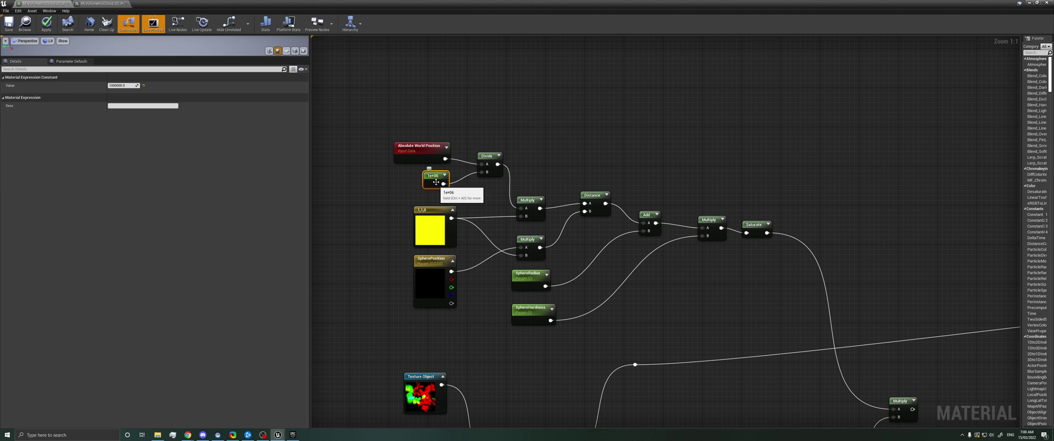
{"action": "left_click", "coordinate": [488, 174]}
Follow the sphere mask chain past Saturate down to its Multiply node and examine the cloud map output (1-transmission) section.
{"action": "right_click_drag", "start_coordinate": [692, 327], "coordinate": [584, 228]}
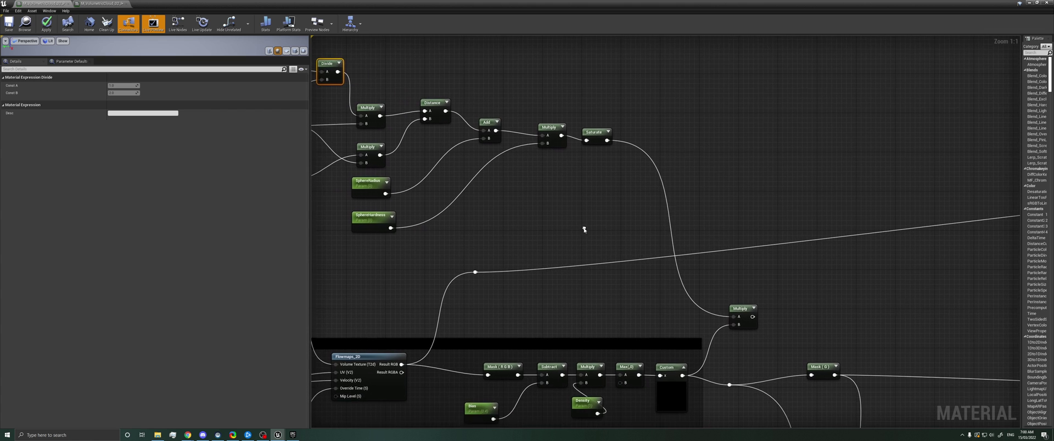
{"action": "right_click_drag", "start_coordinate": [581, 188], "coordinate": [557, 211]}
{"action": "left_click", "coordinate": [569, 155]}
{"action": "right_click_drag", "start_coordinate": [661, 191], "coordinate": [617, 70]}
{"action": "right_click_drag", "start_coordinate": [677, 291], "coordinate": [652, 283]}
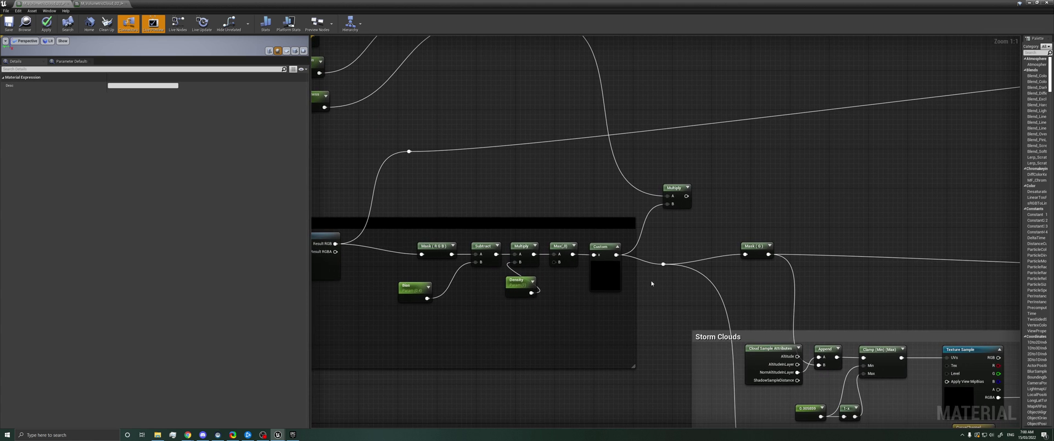
{"action": "right_click_drag", "start_coordinate": [605, 260], "coordinate": [944, 170]}
{"action": "left_click", "coordinate": [809, 155]}
{"action": "right_click_drag", "start_coordinate": [809, 154], "coordinate": [752, 156]}
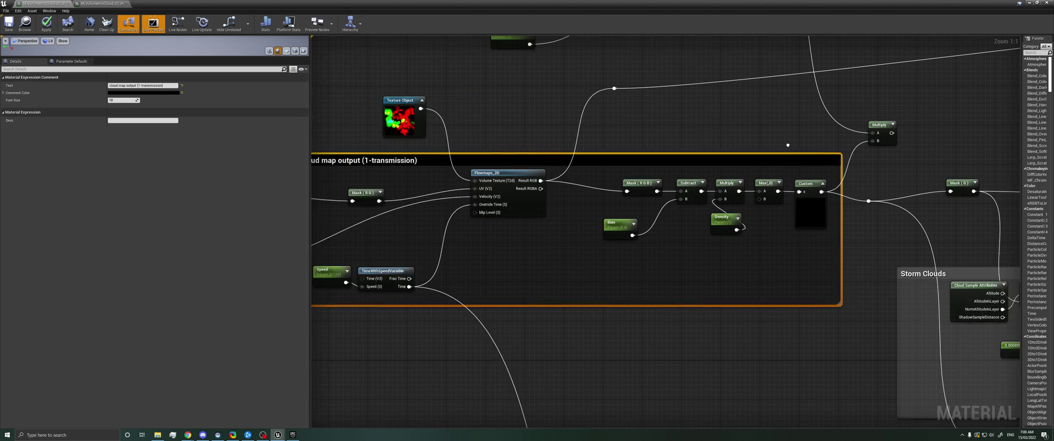
Wire the sphere mask Multiply's output into the reroute node after the Custom node, and save the material.
{"action": "mouse_move", "coordinate": [895, 177]}
{"action": "right_mouse_down"}
{"action": "mouse_move", "coordinate": [609, 216]}
{"action": "mouse_move", "coordinate": [607, 249]}
{"action": "right_mouse_up"}
{"action": "left_click", "coordinate": [607, 249]}
{"action": "left_click", "coordinate": [606, 249]}
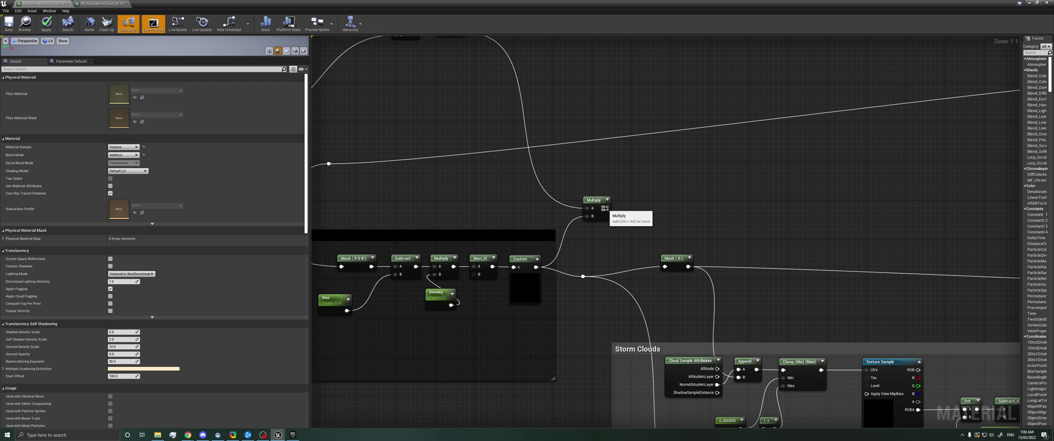
{"action": "left_click_drag", "start_coordinate": [606, 209], "coordinate": [583, 276]}
{"action": "right_click_drag", "start_coordinate": [591, 248], "coordinate": [603, 244]}
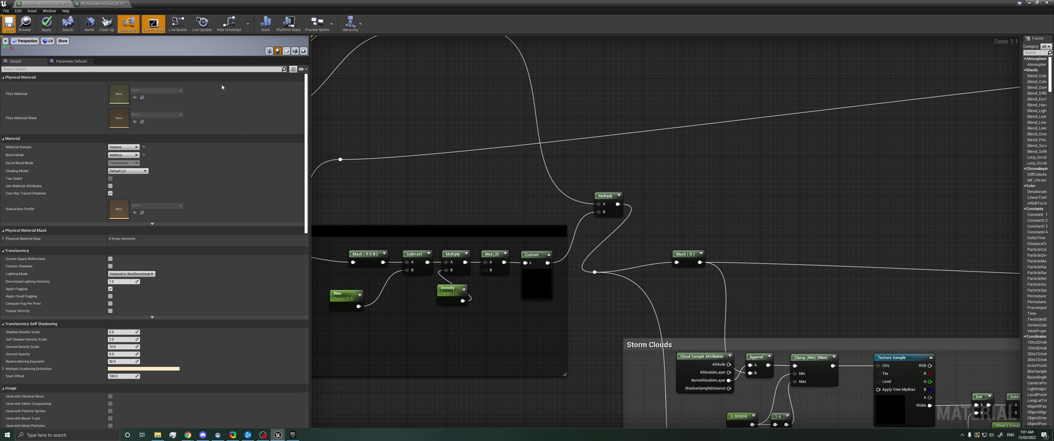
Open the material instance in a smaller window beside the level viewport and lower the CloudBase Bias to about -80.
{"action": "left_click", "coordinate": [100, 3]}
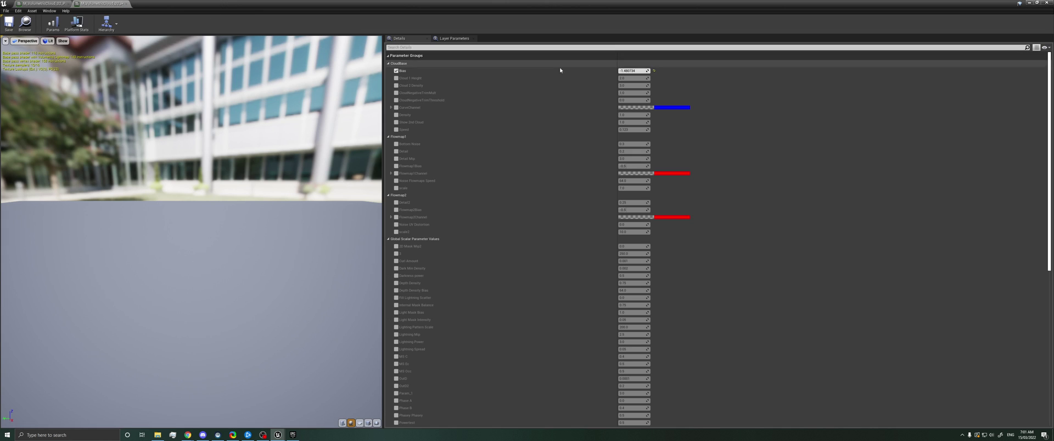
{"action": "double_click", "coordinate": [941, 6]}
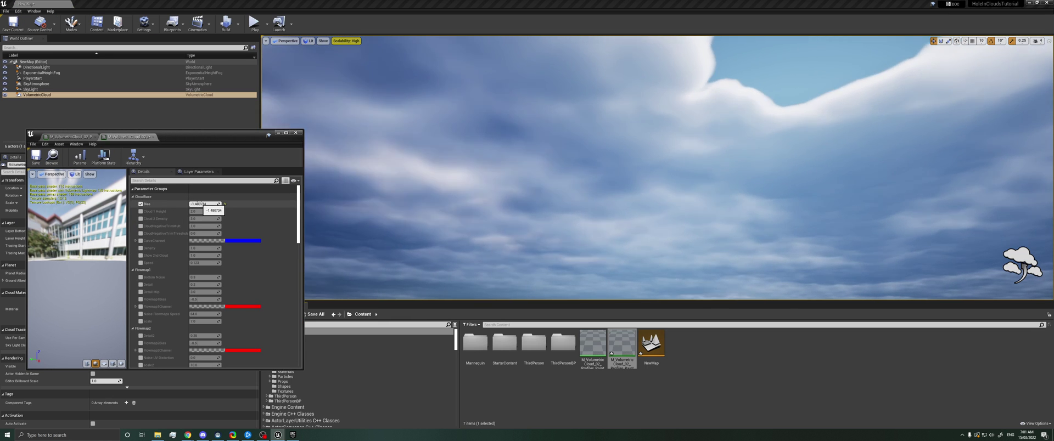
{"action": "mouse_move", "coordinate": [204, 204]}
{"action": "left_mouse_down"}
{"action": "mouse_move", "coordinate": [242, 204]}
{"action": "mouse_move", "coordinate": [192, 204]}
{"action": "left_mouse_up"}
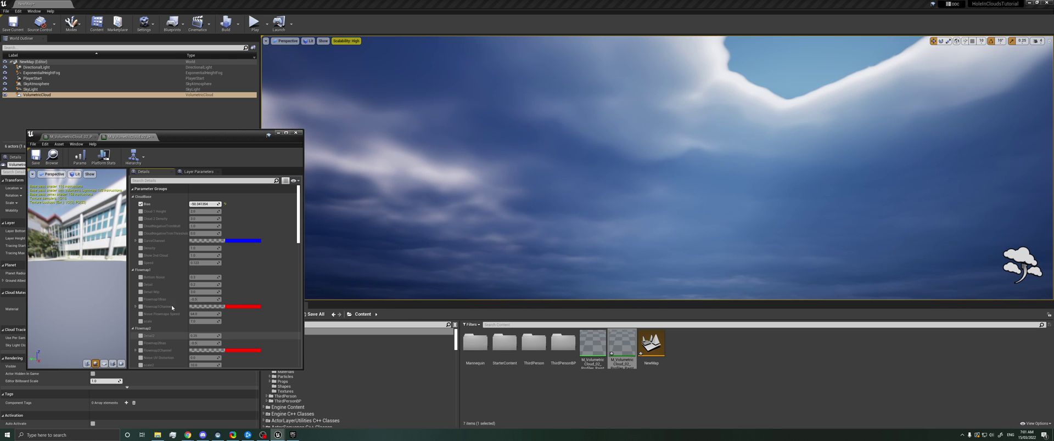
Shift the R value of the SpherePosition vector parameter in the material instance to move the cloud hole.
{"action": "left_click_drag", "start_coordinate": [299, 224], "coordinate": [299, 305]}
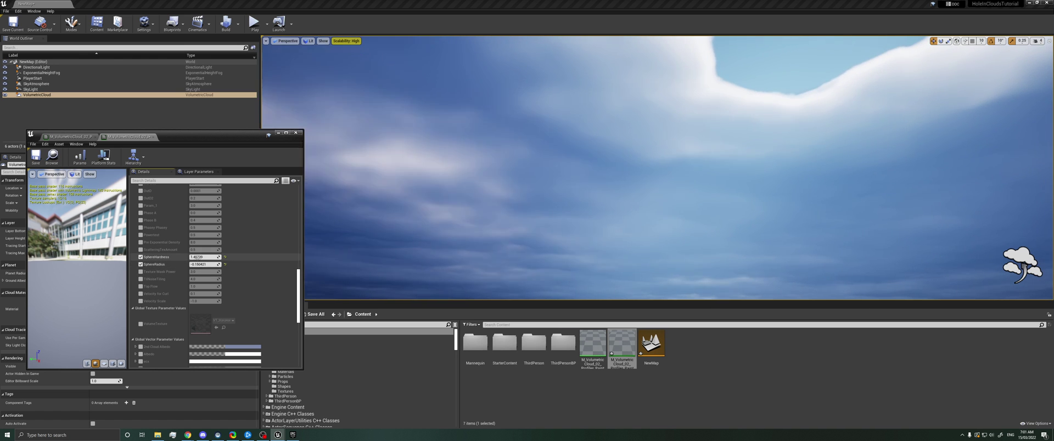
{"action": "scroll", "coordinate": [196, 257], "scroll_direction": "down", "scroll_amount": 3}
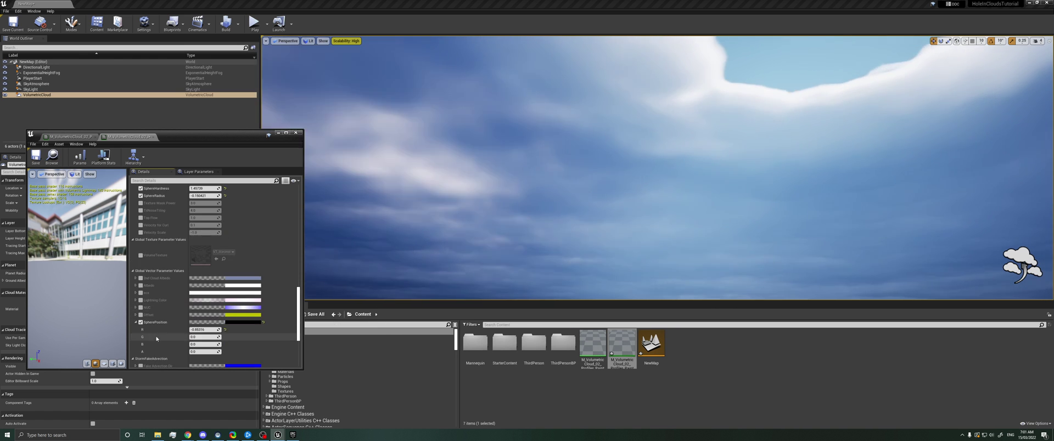
{"action": "mouse_move", "coordinate": [201, 331]}
{"action": "left_mouse_down"}
{"action": "mouse_move", "coordinate": [162, 331]}
{"action": "mouse_move", "coordinate": [207, 330]}
{"action": "left_mouse_up"}
Set SphereHardness to about 0.68, lower SphereRadius to widen the hole, and check the hole's edge in the level viewport.
{"action": "scroll", "coordinate": [209, 272], "scroll_direction": "up", "scroll_amount": 3}
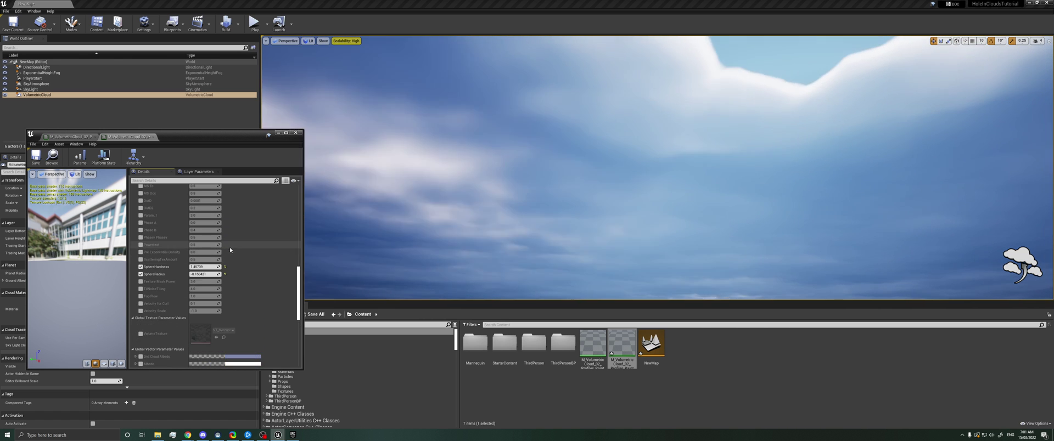
{"action": "mouse_move", "coordinate": [200, 267]}
{"action": "left_mouse_down"}
{"action": "mouse_move", "coordinate": [184, 274]}
{"action": "mouse_move", "coordinate": [217, 274]}
{"action": "left_mouse_up"}
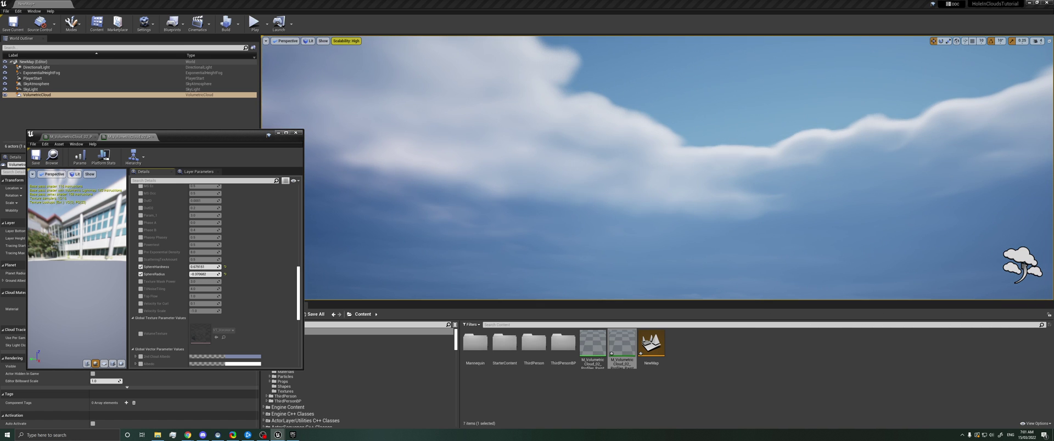
{"action": "right_click_drag", "start_coordinate": [478, 275], "coordinate": [522, 269]}
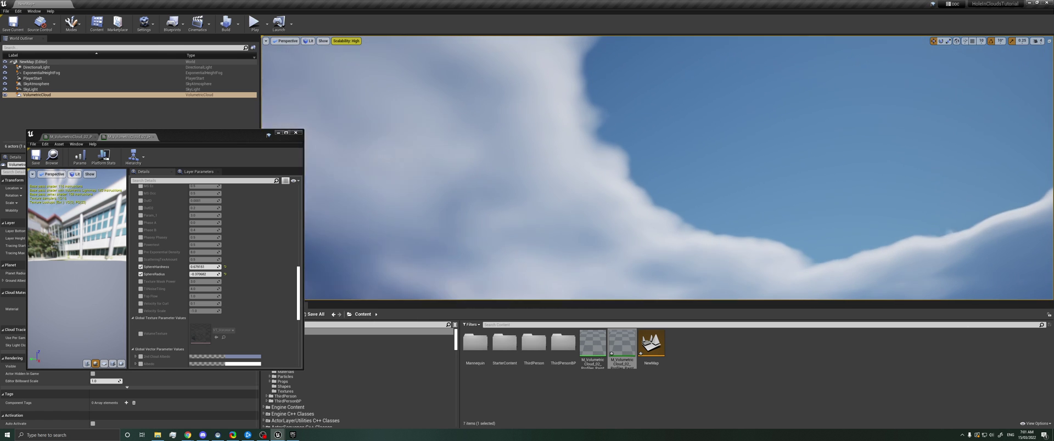